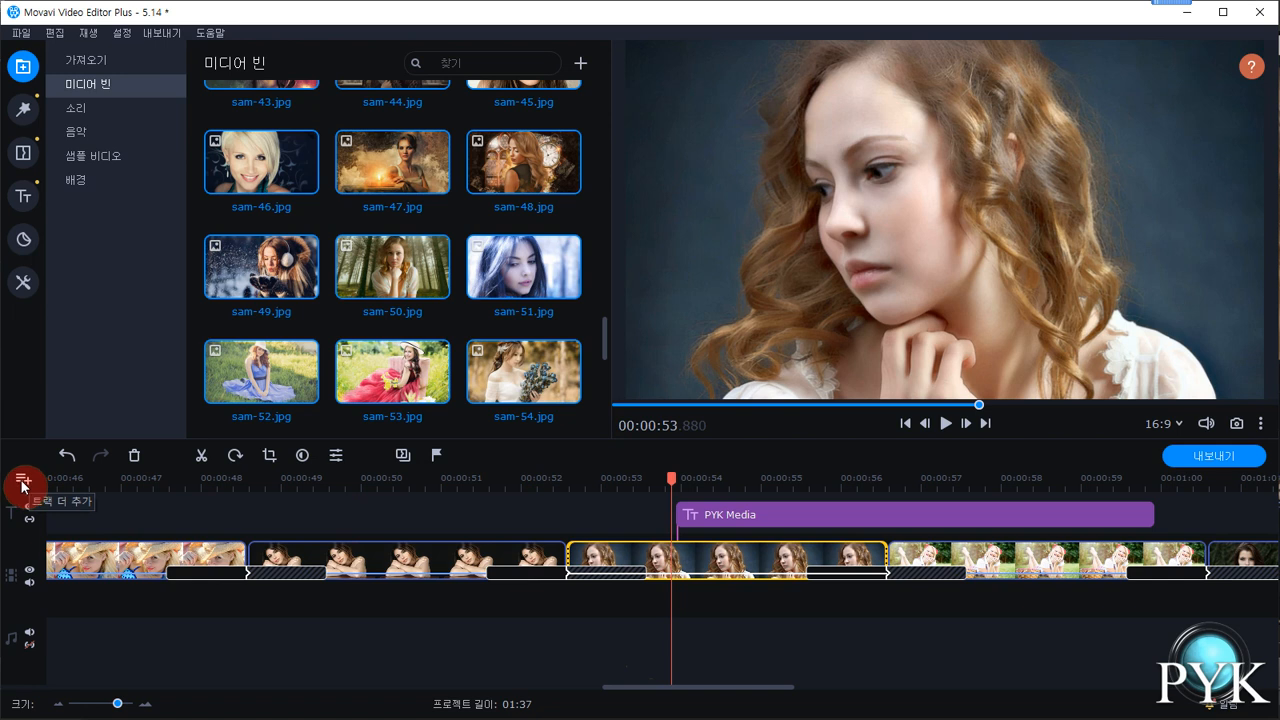
Add another title track to the timeline.
click(24, 484)
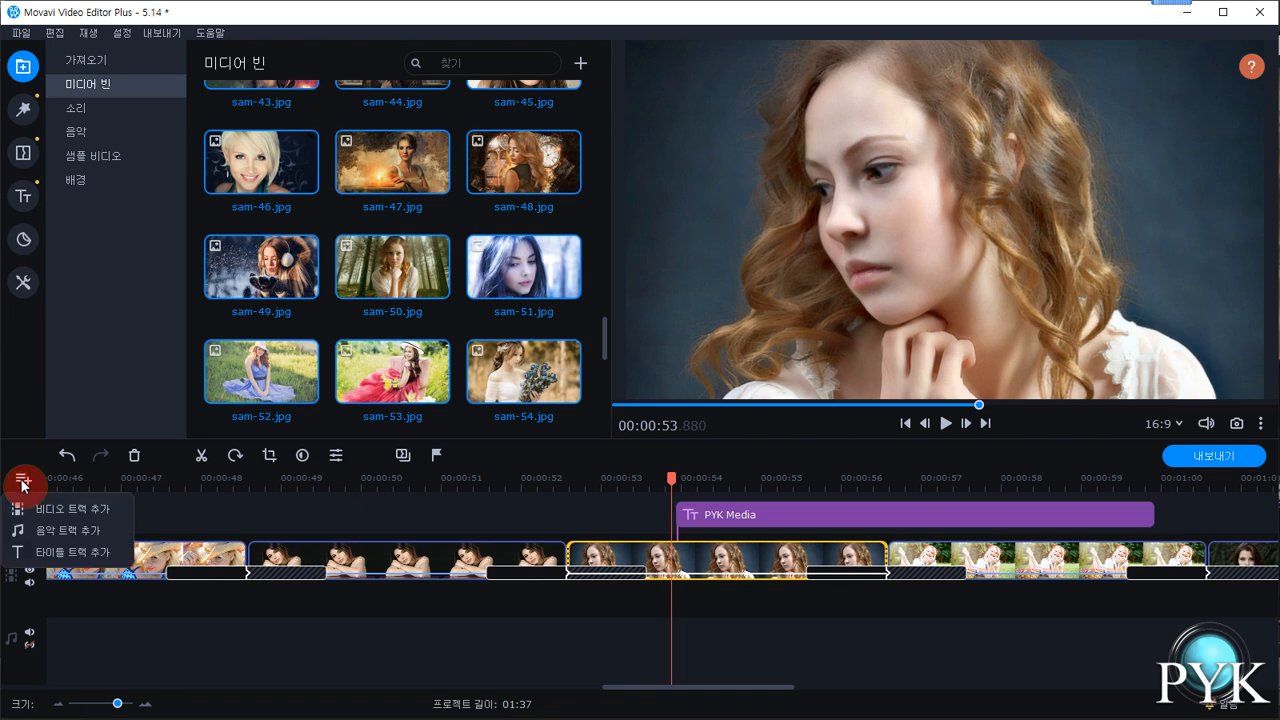
click(87, 556)
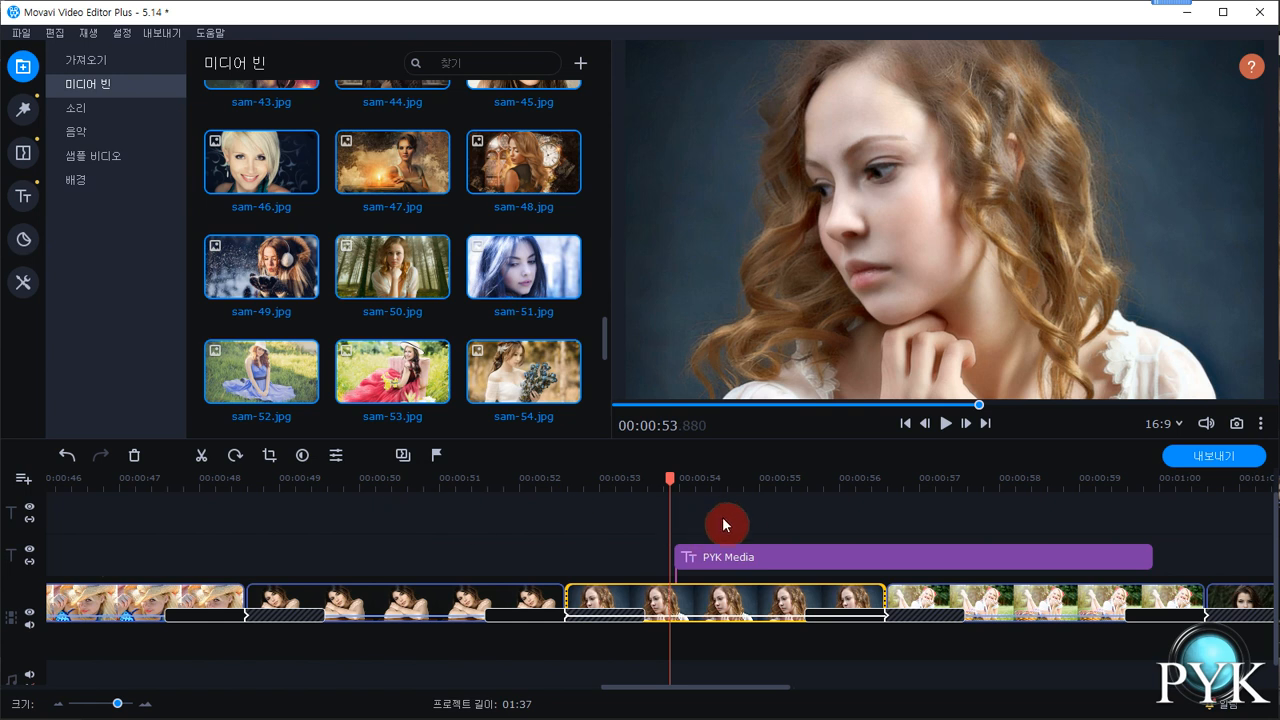
Look through the title presets in the 내 제목 to 오프닝 categories and play back the PYK Media title.
click(22, 197)
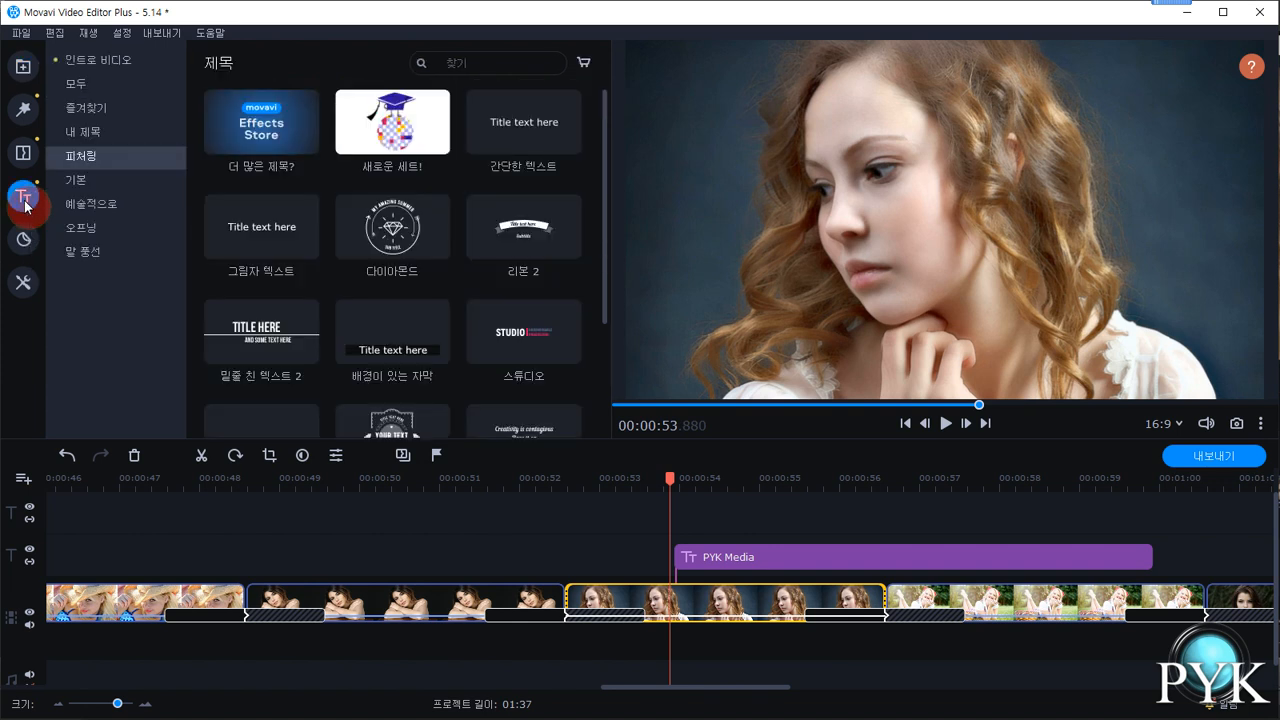
click(108, 134)
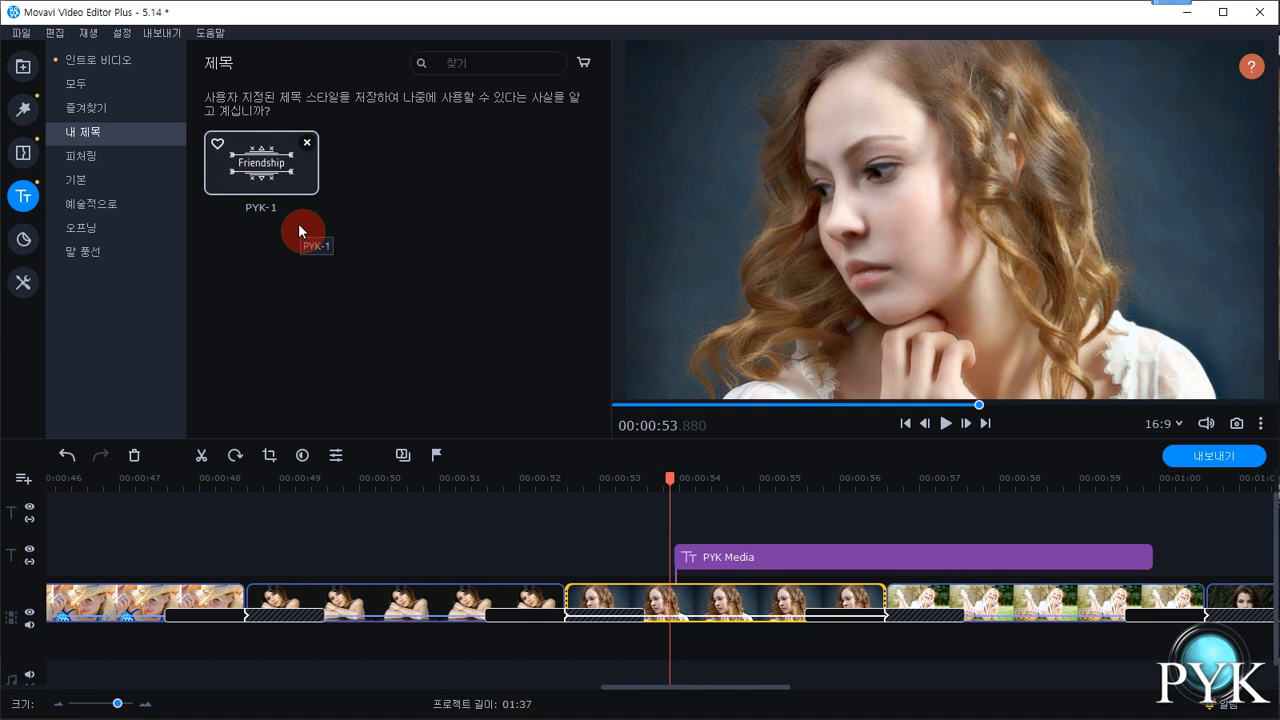
click(87, 160)
click(78, 180)
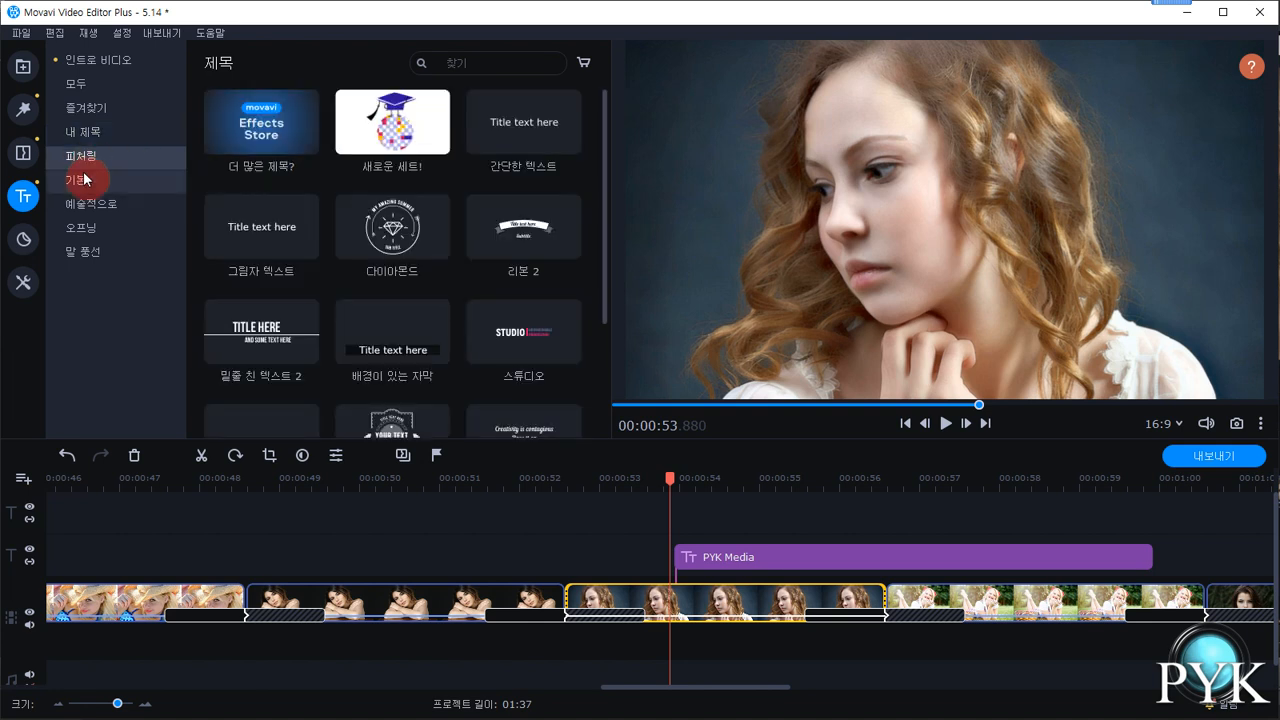
click(108, 206)
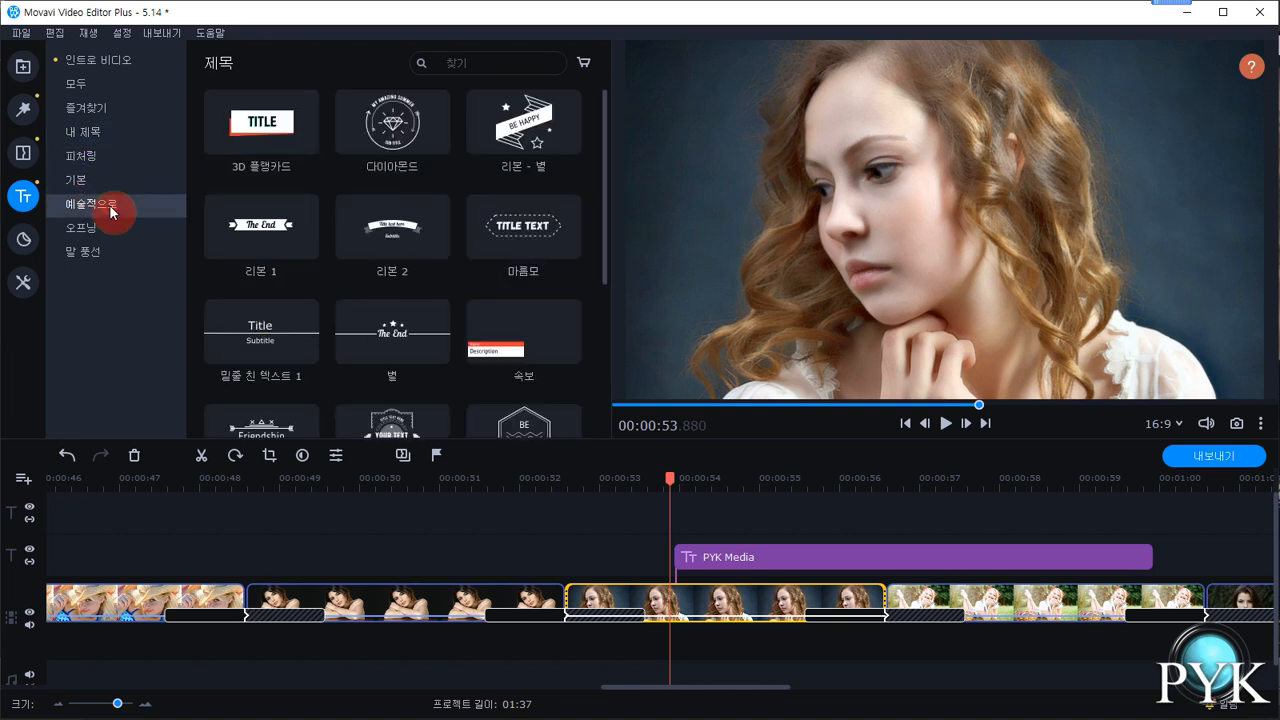
click(95, 227)
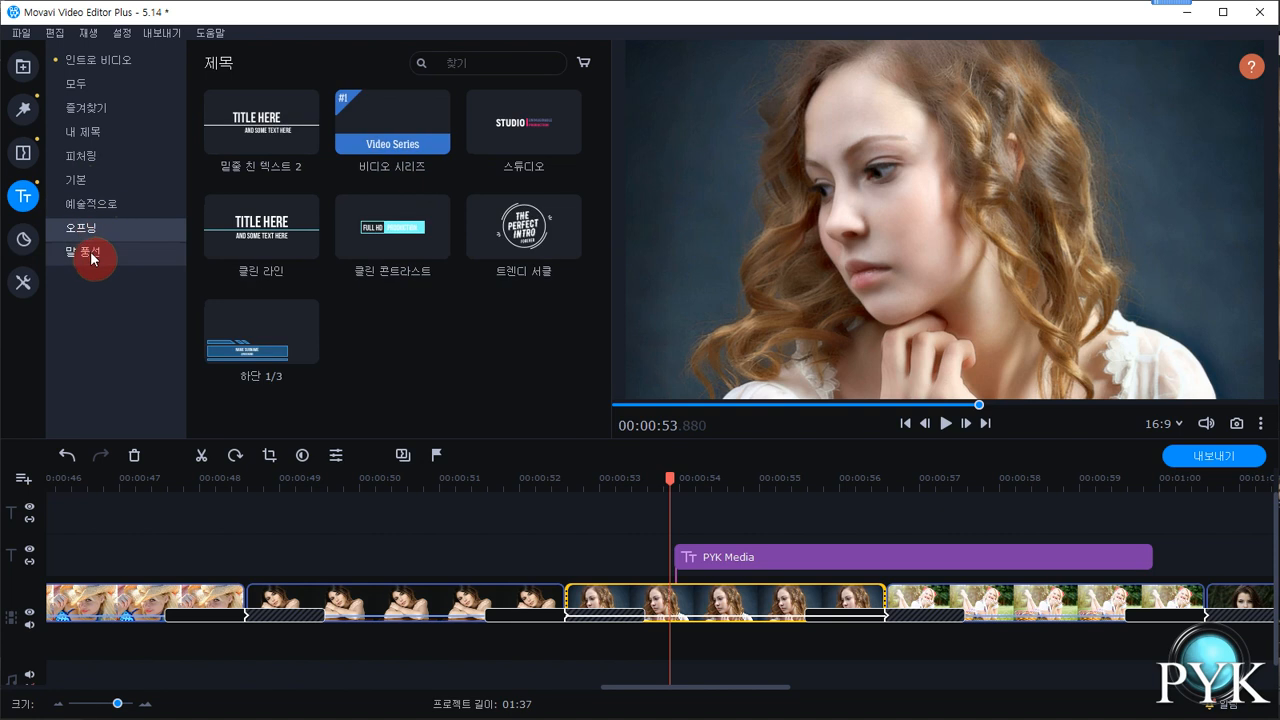
click(948, 424)
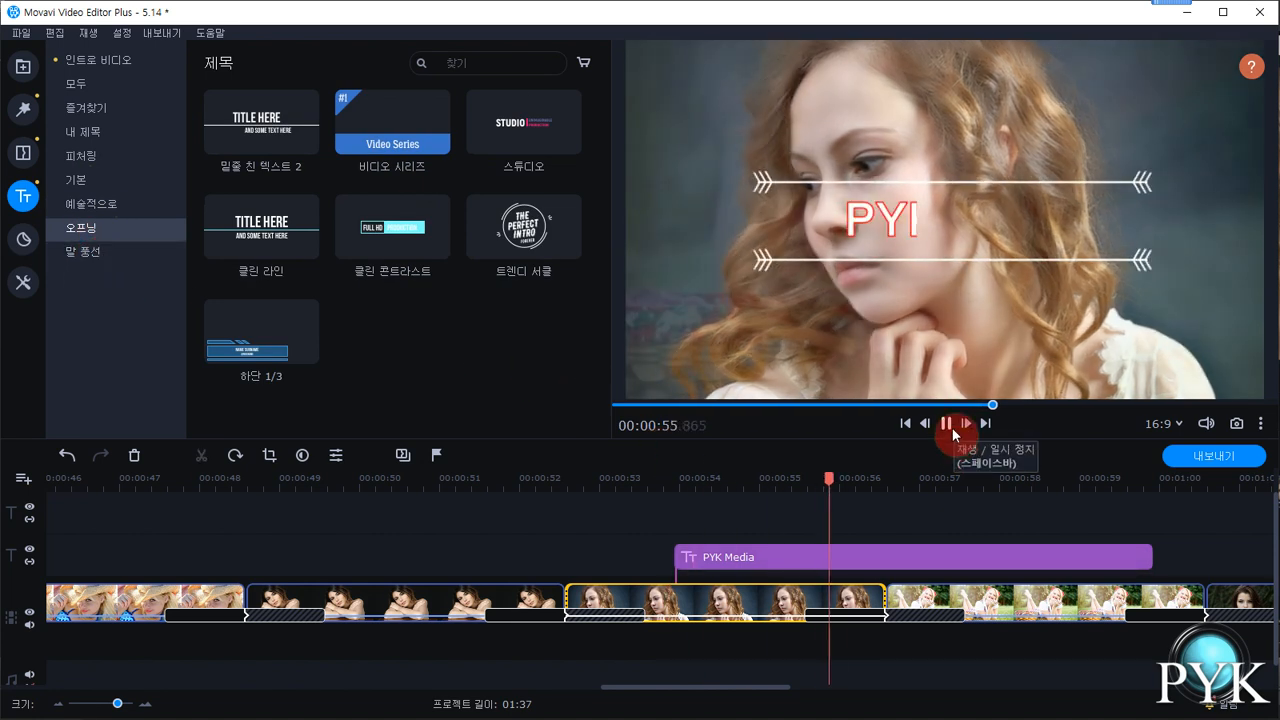
click(950, 428)
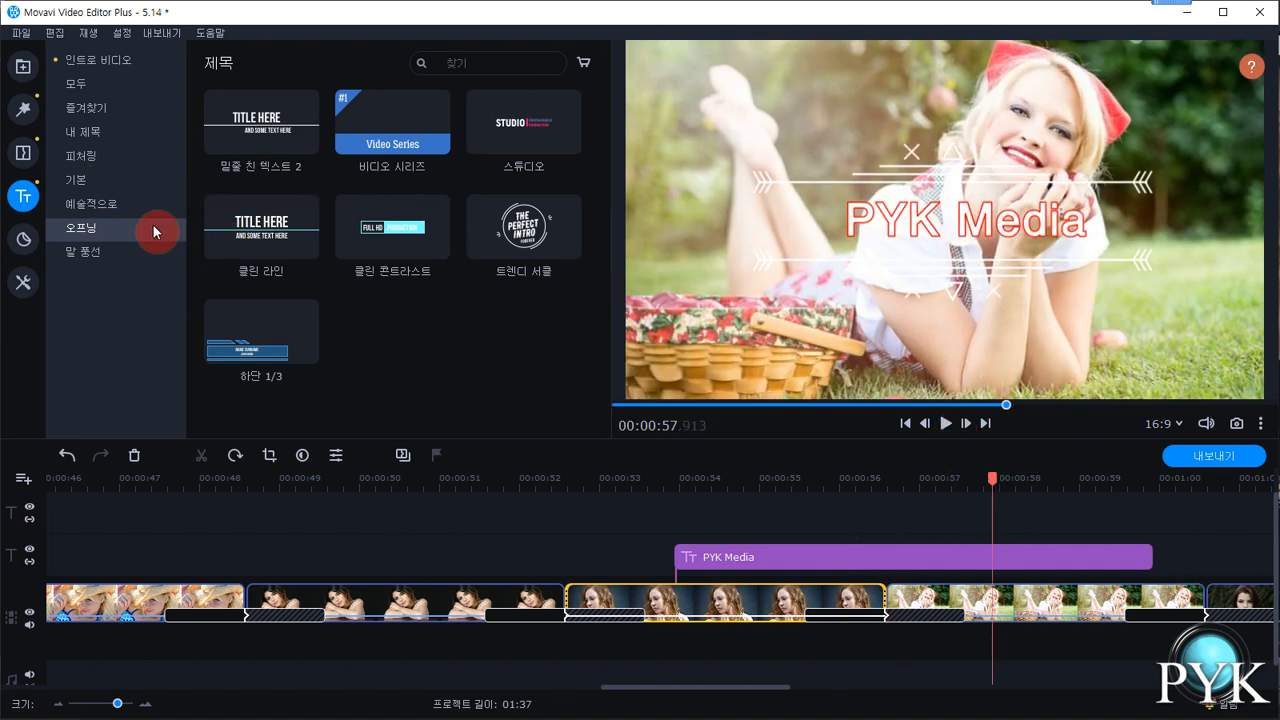
Place the 생각 풍선 1 thought bubble title on the empty upper title track, above the PYK Media clip.
click(93, 255)
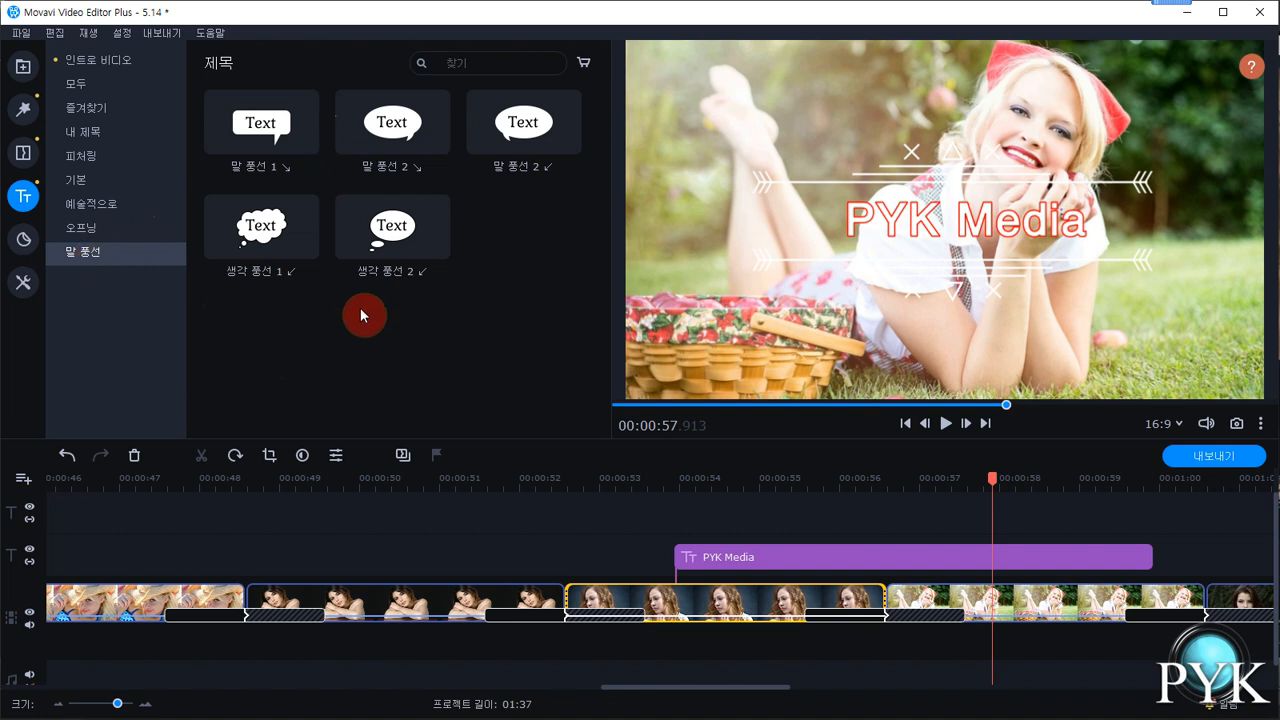
click(273, 242)
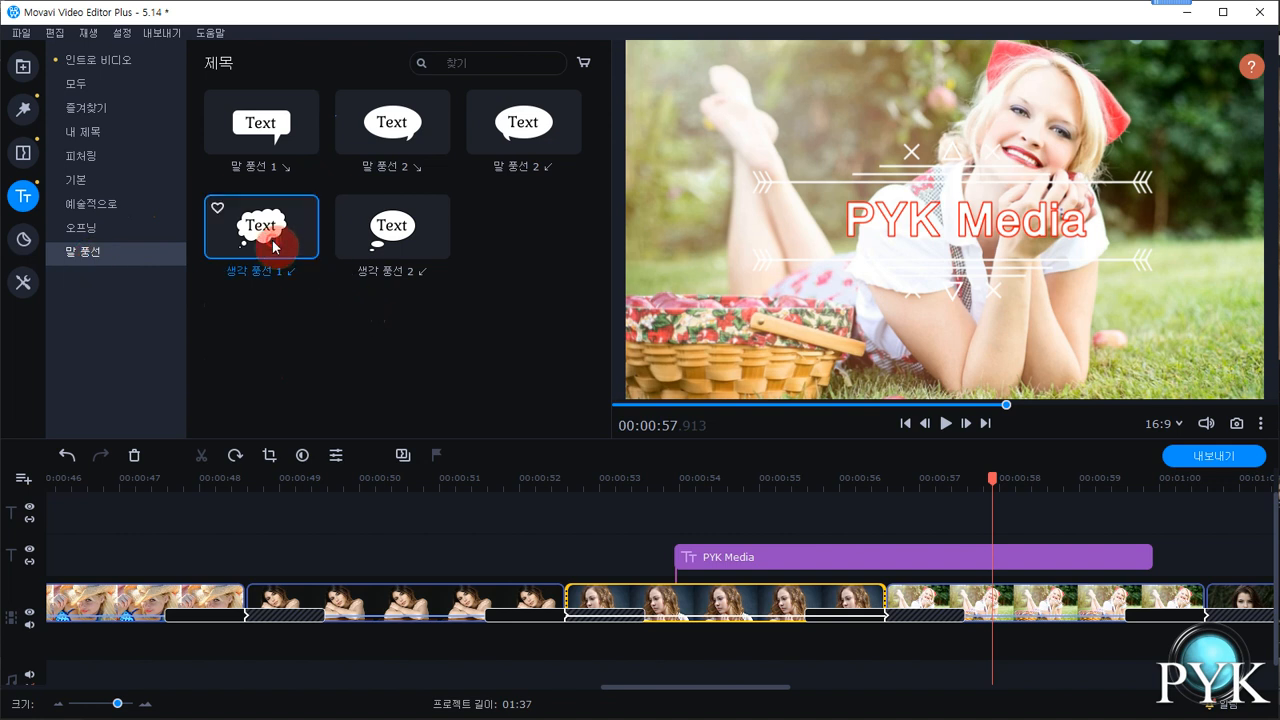
drag(268, 238, 709, 495)
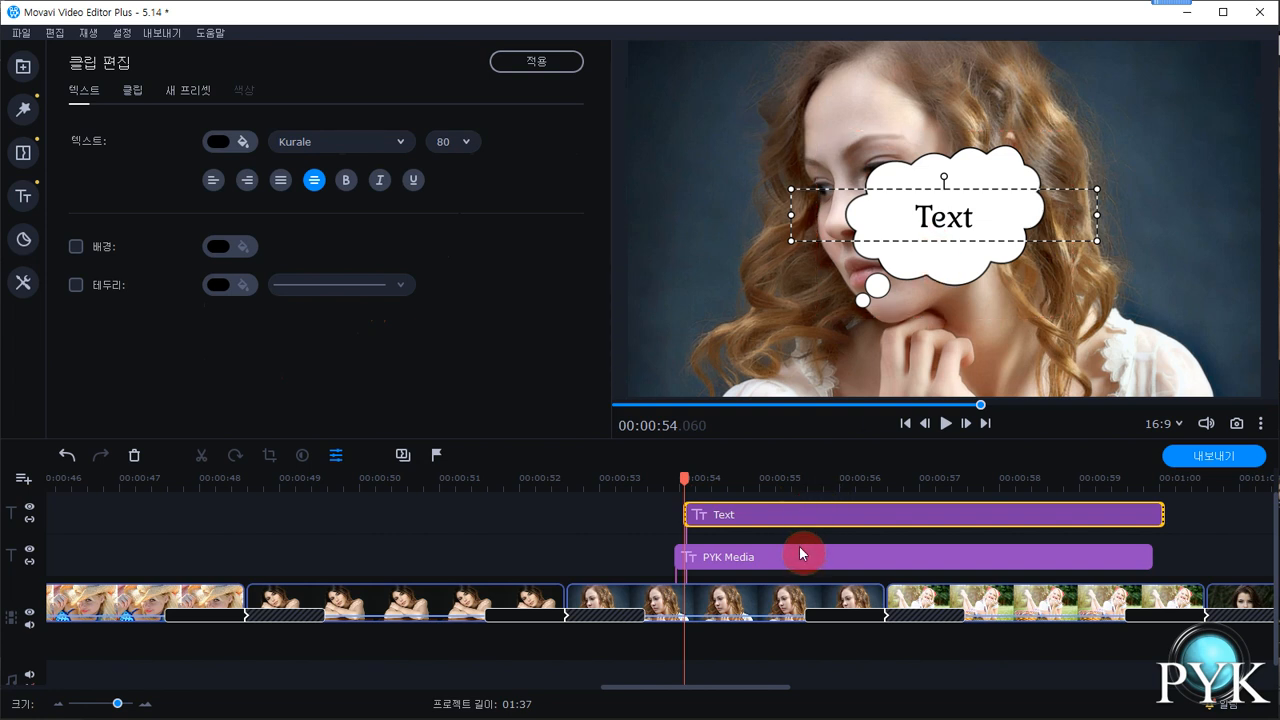
Move the thought bubble to the upper right of the picture, shrink it, and place its text inside it.
drag(951, 283, 1157, 200)
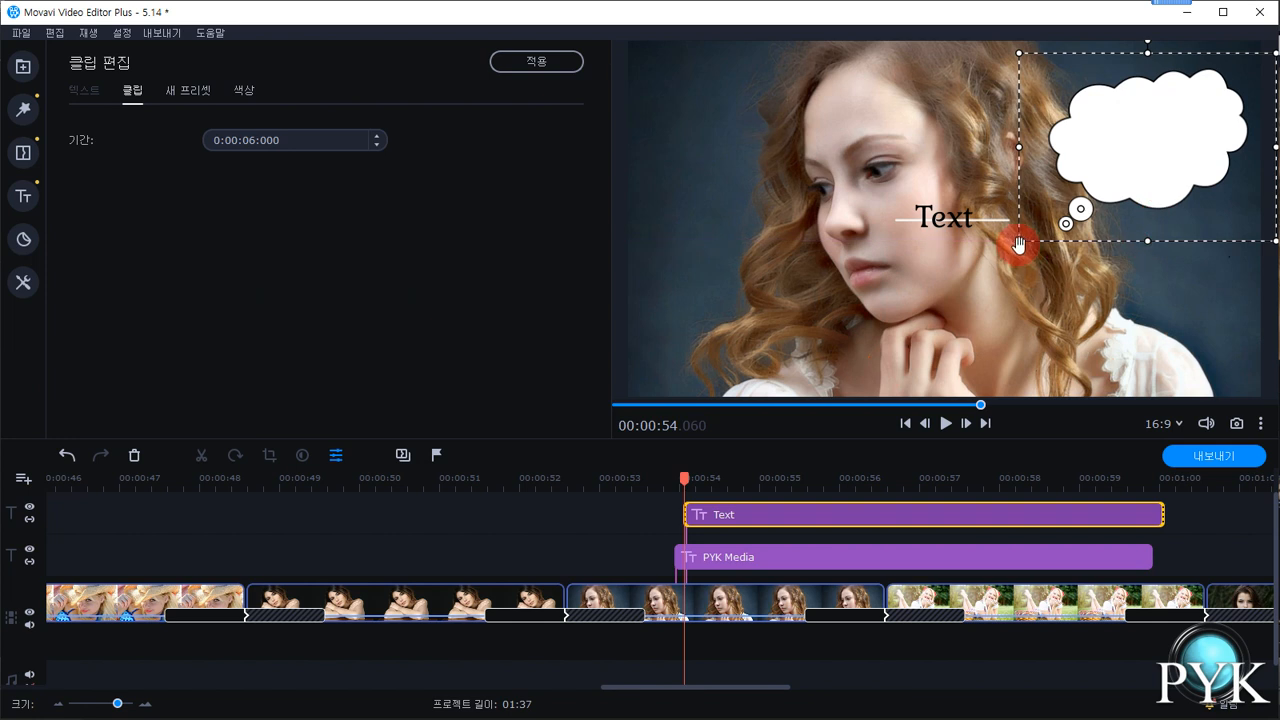
drag(1018, 242, 1071, 214)
click(1071, 218)
drag(953, 229, 1186, 128)
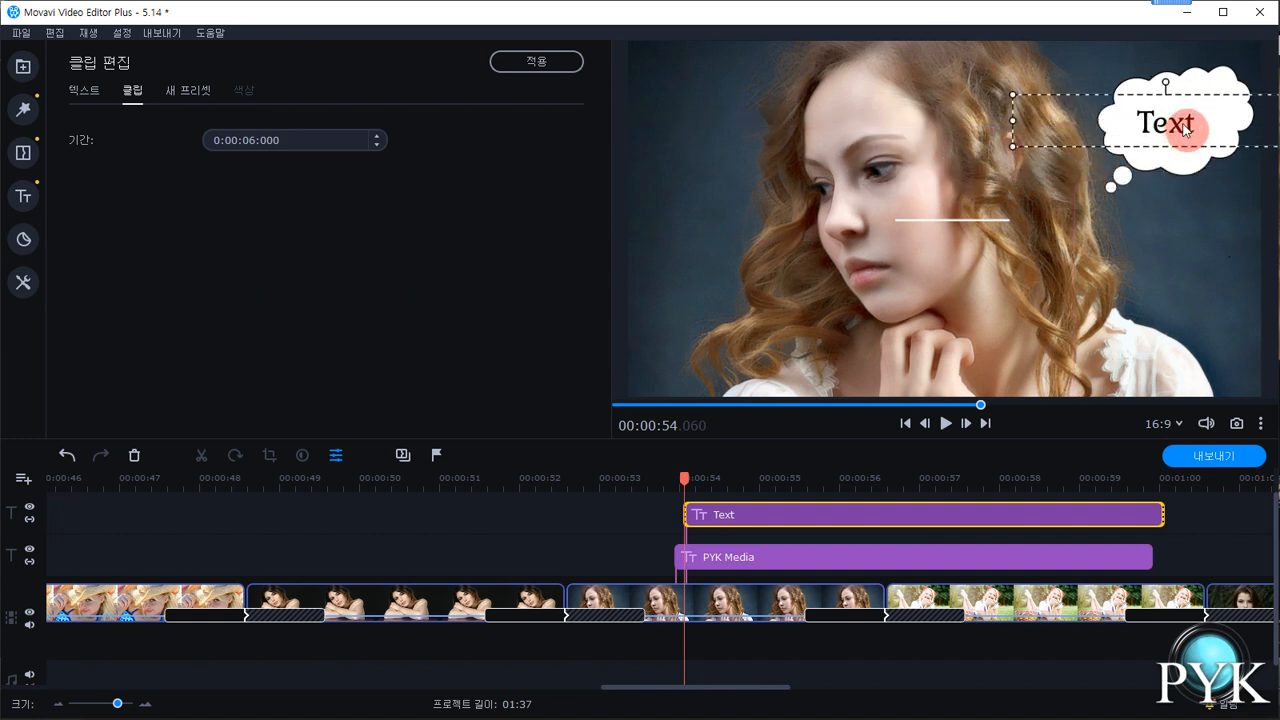
Replace the thought bubble's placeholder text with "movie".
double_click(1185, 128)
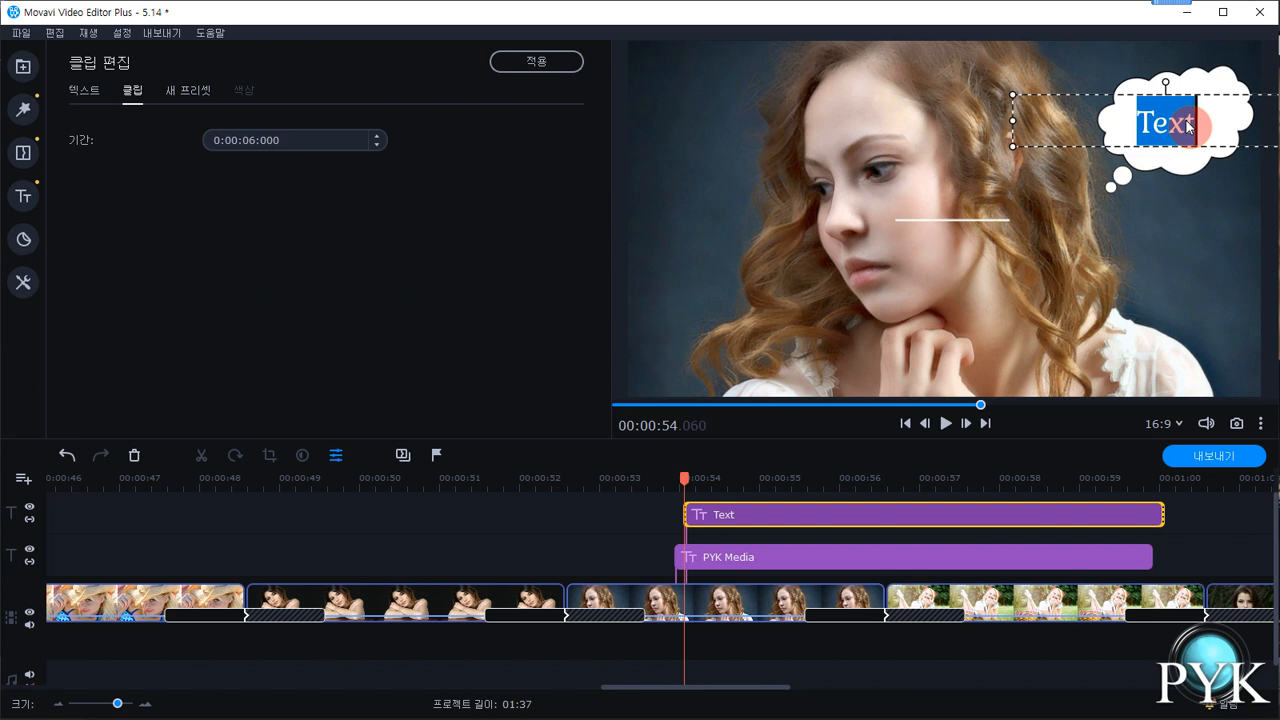
text(movie)
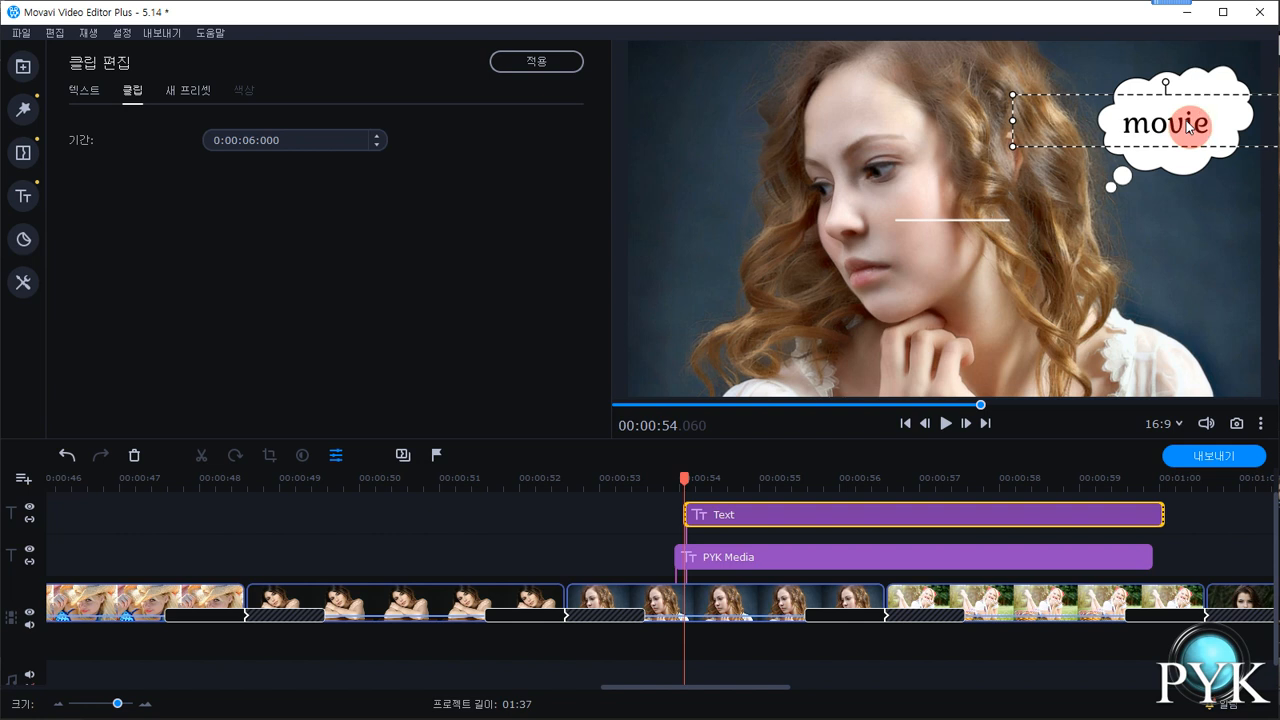
click(1207, 249)
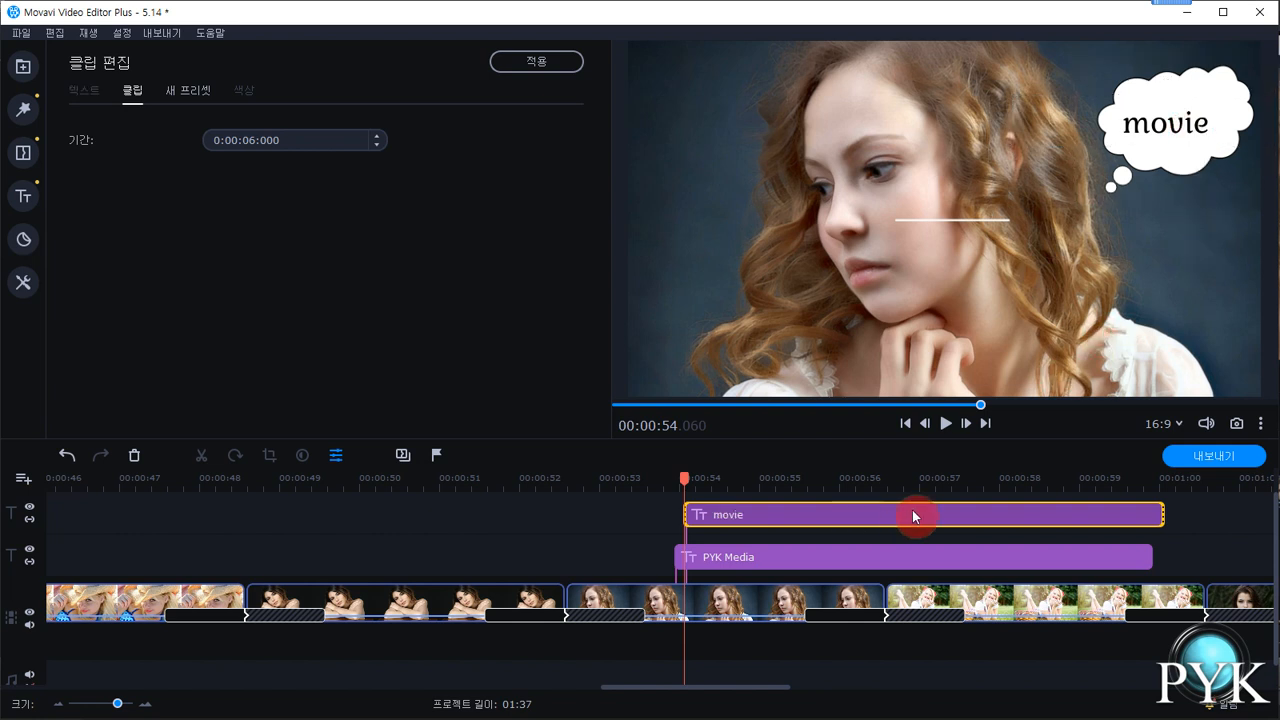
Align the movie clip's start with the PYK Media clip and preview both titles together.
click(828, 516)
mouse_move(828, 516)
mouse_down()
mouse_move(1035, 515)
mouse_move(816, 513)
mouse_up()
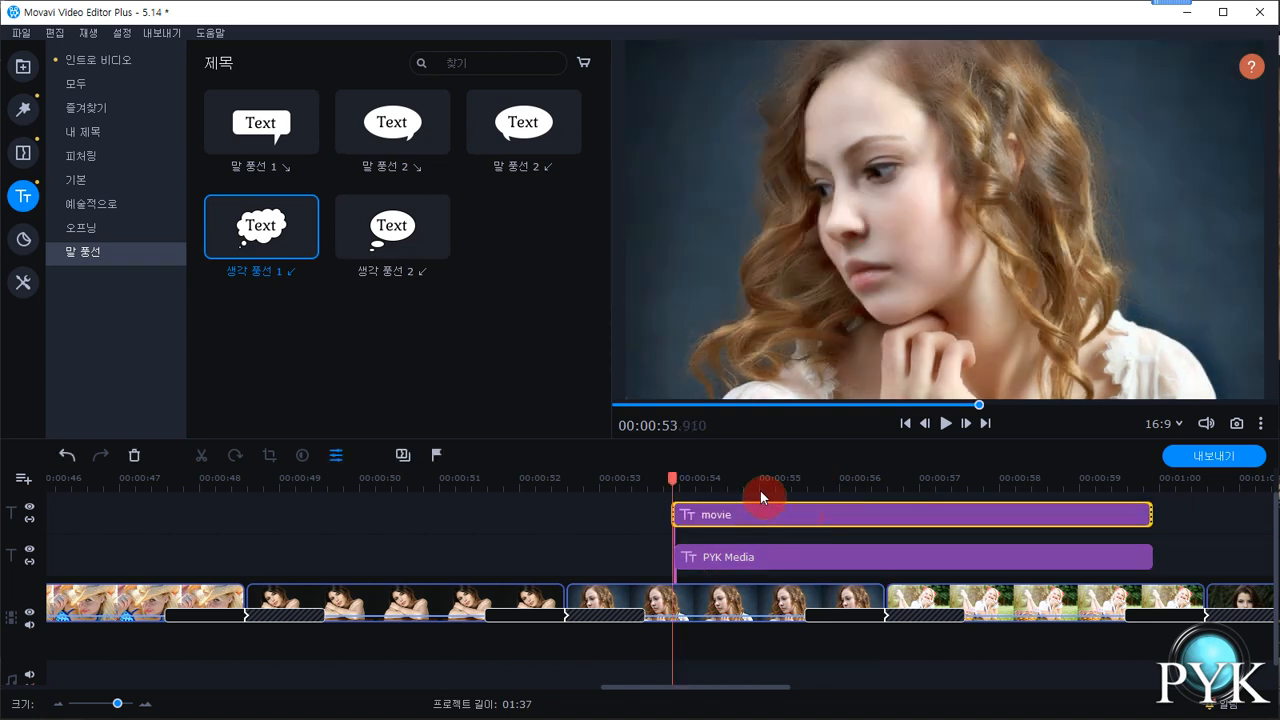
click(945, 424)
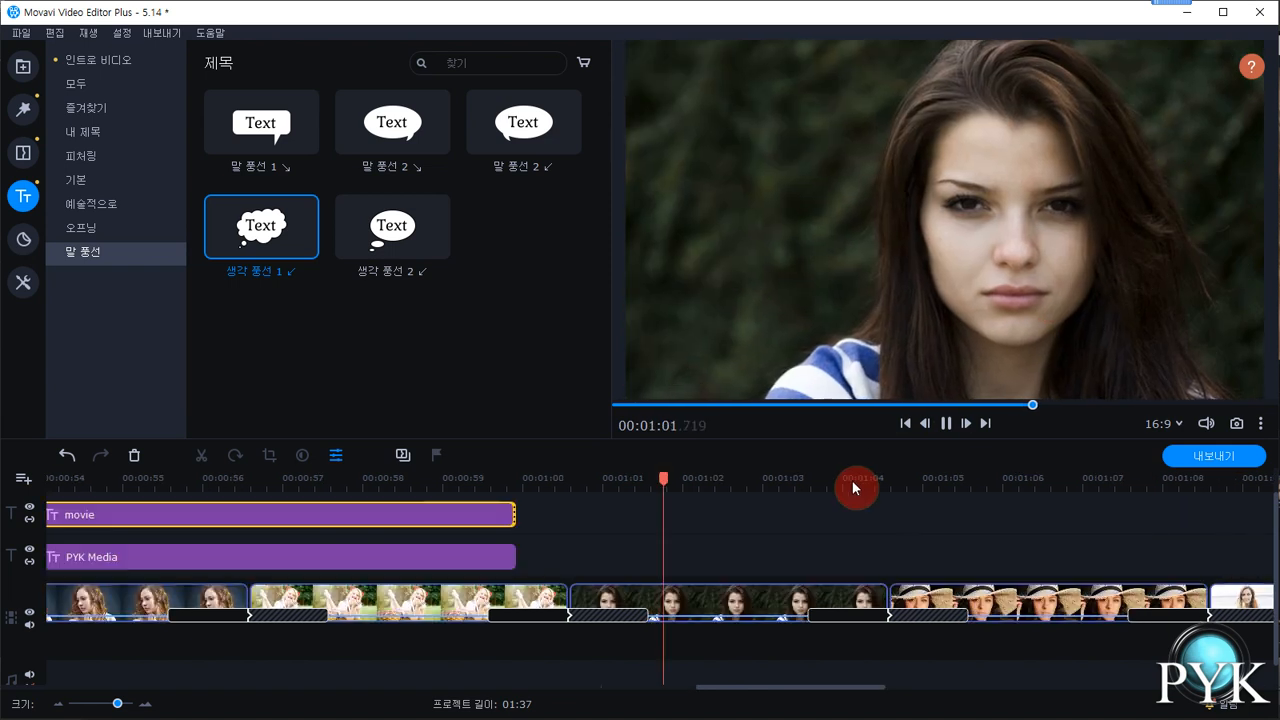
click(952, 433)
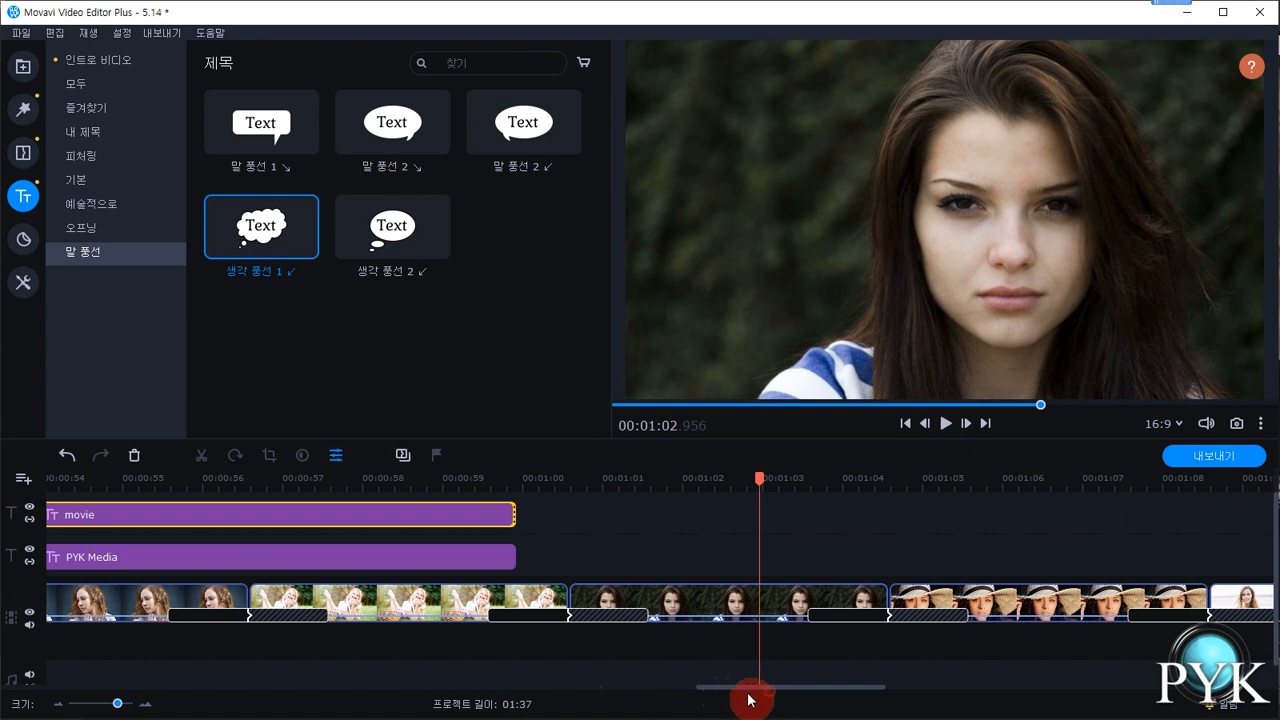
click(331, 481)
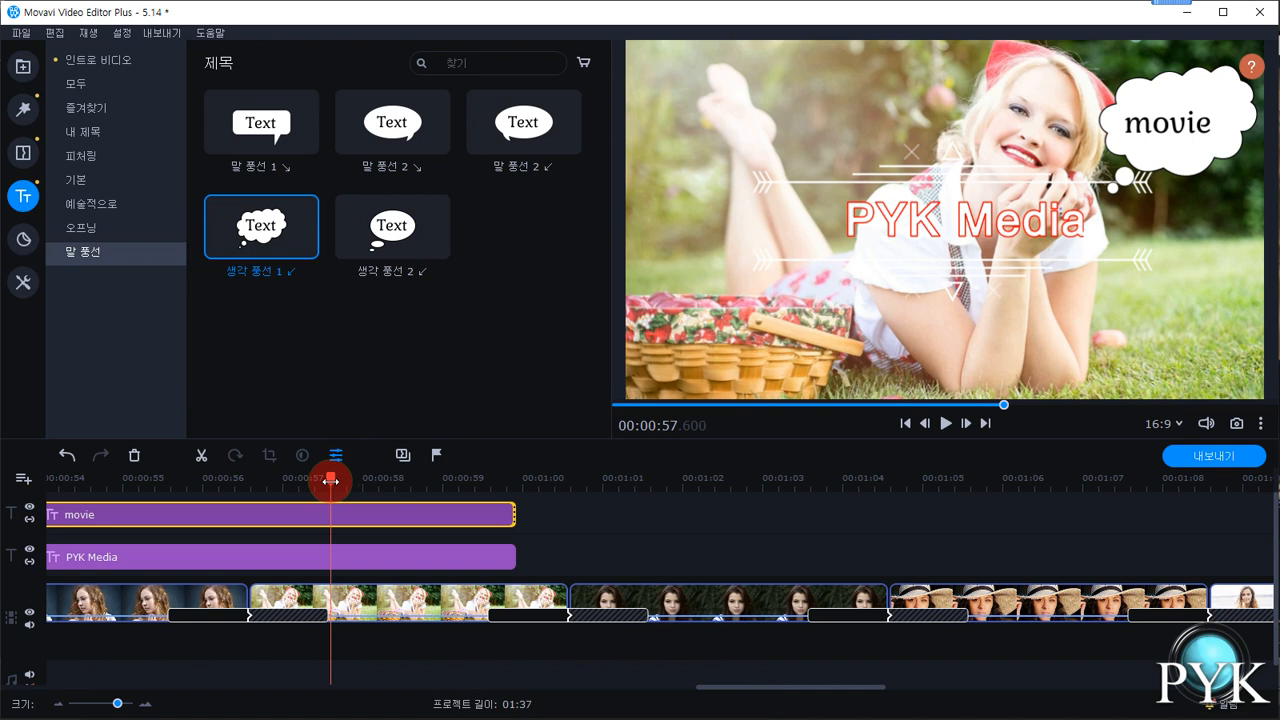
Move the movie clip earlier to start at about 00:00:49.8 and extend its end to about 00:00:56.1.
click(655, 688)
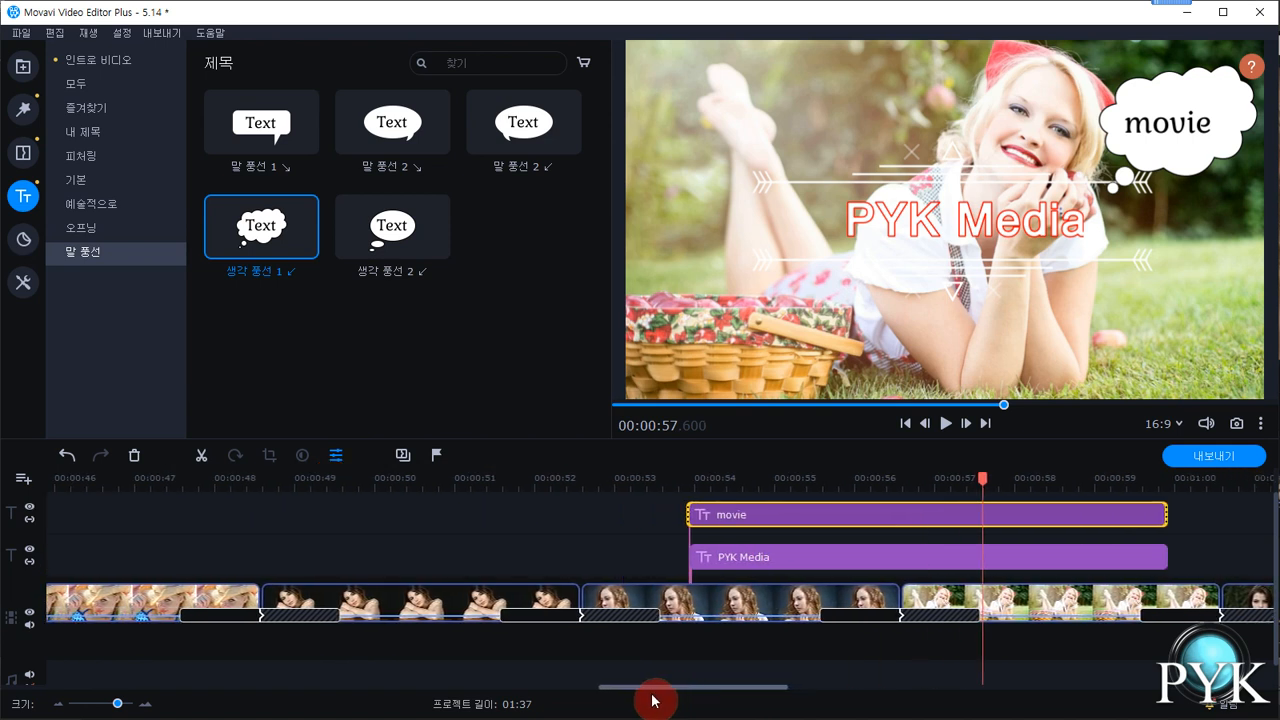
drag(832, 509, 594, 511)
drag(770, 520, 717, 521)
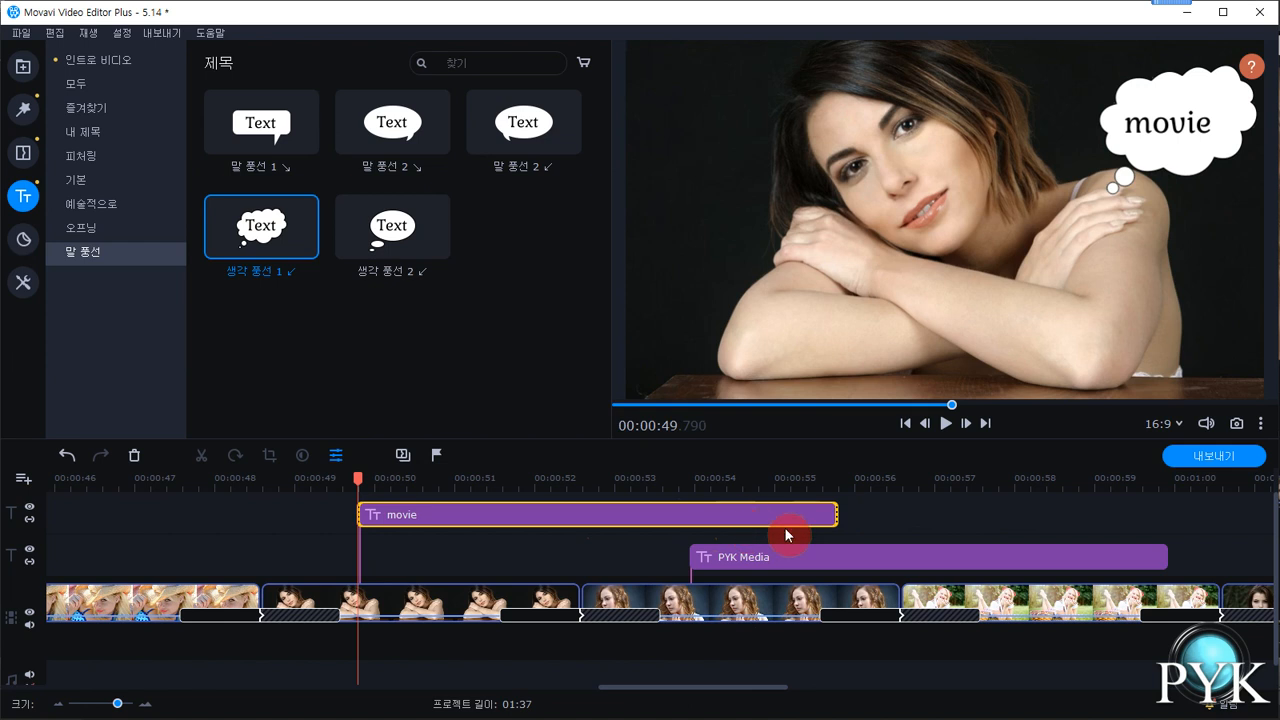
mouse_move(835, 517)
mouse_down()
mouse_move(658, 515)
mouse_move(860, 517)
mouse_up()
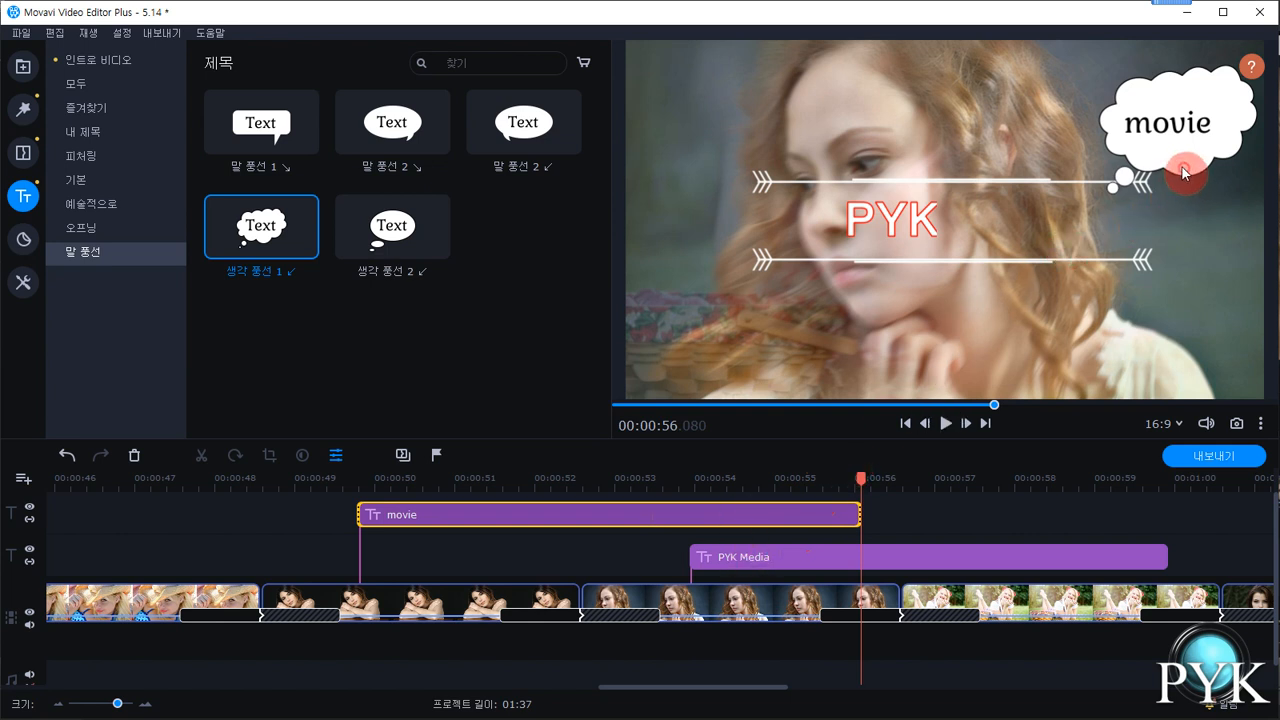
Reposition the movie title's text and thought bubble to the middle of the picture, covering the PYK Media text.
click(796, 512)
click(978, 404)
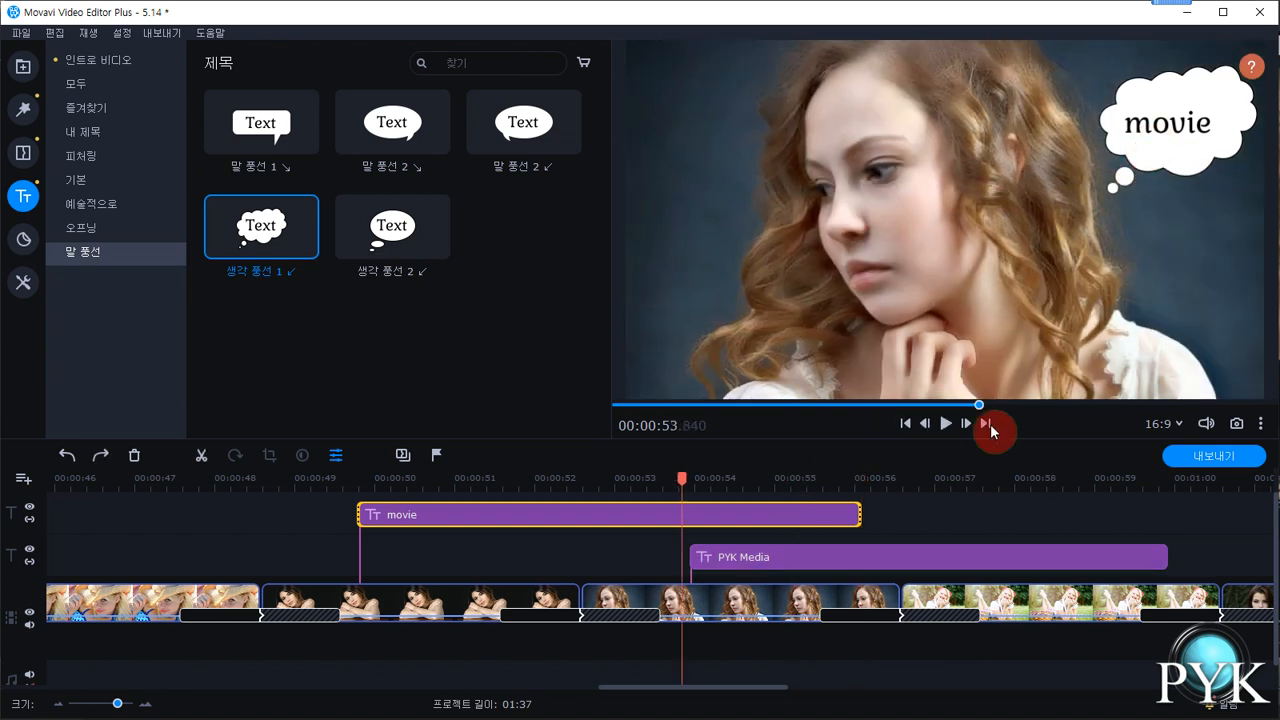
double_click(828, 514)
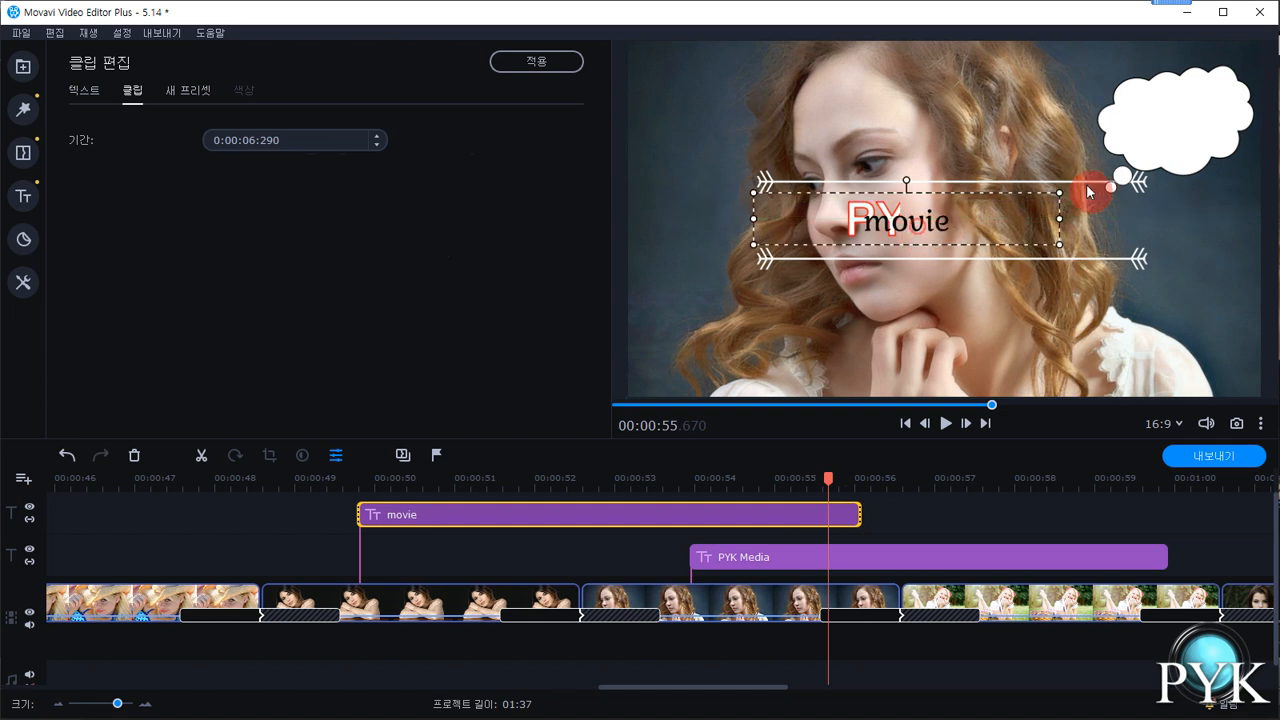
drag(1157, 129, 911, 232)
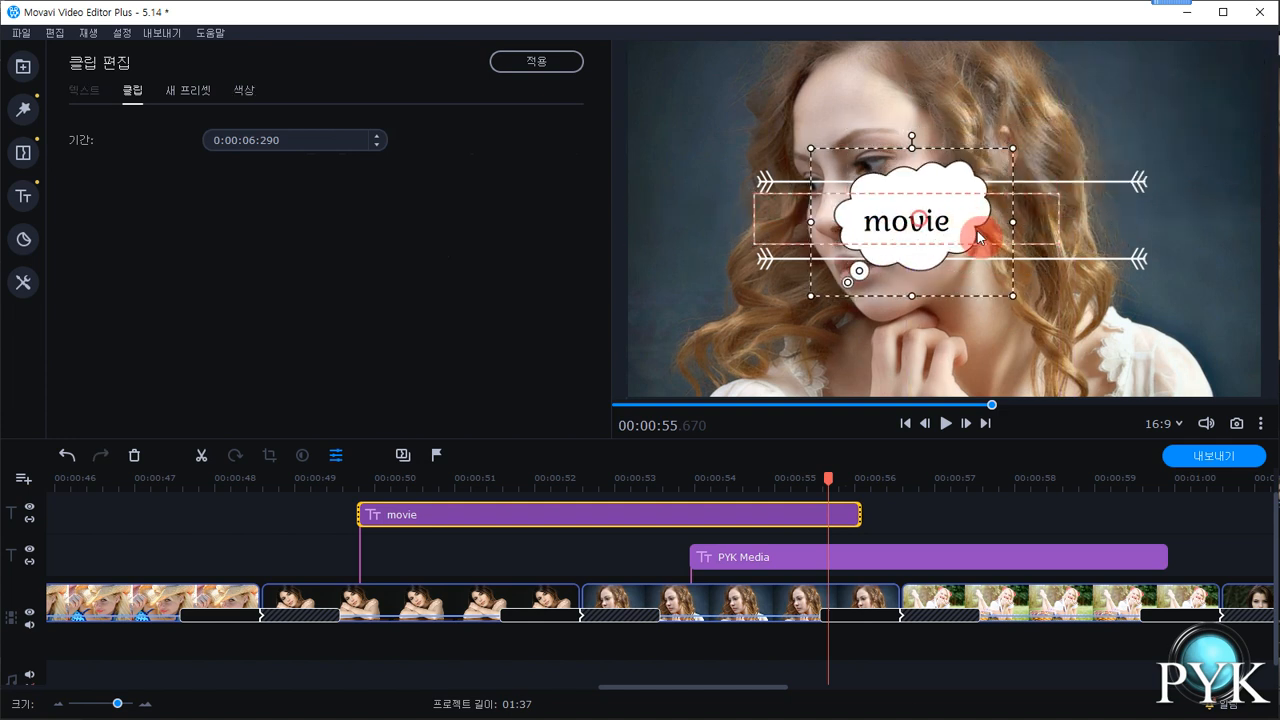
Play back the overlapping titles from about 00:00:53.6 and view the 오프닝 title presets.
click(658, 493)
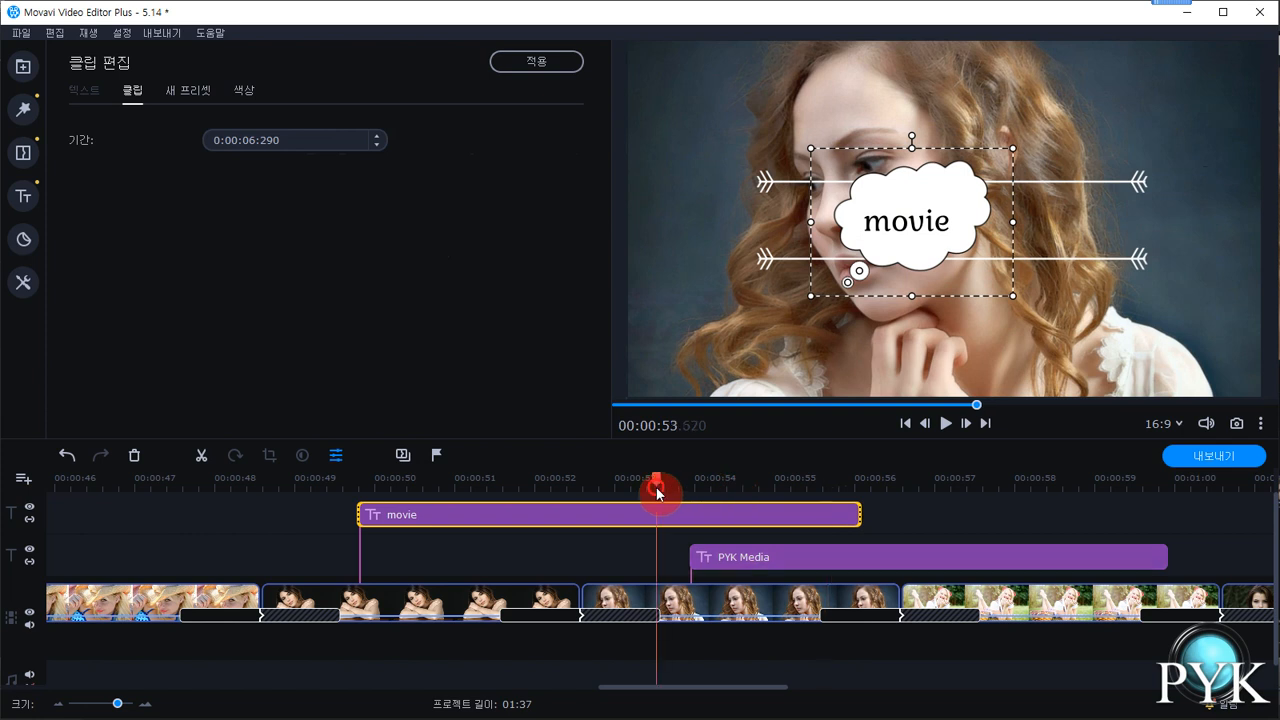
click(944, 424)
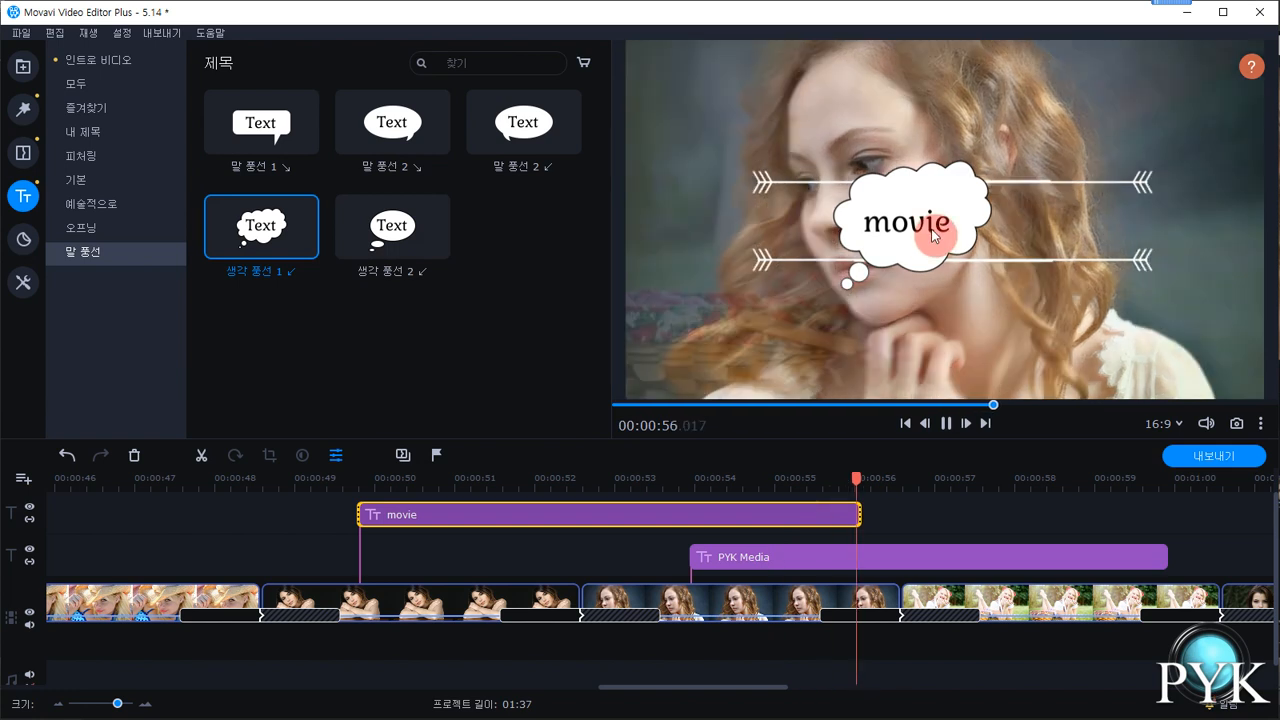
click(945, 424)
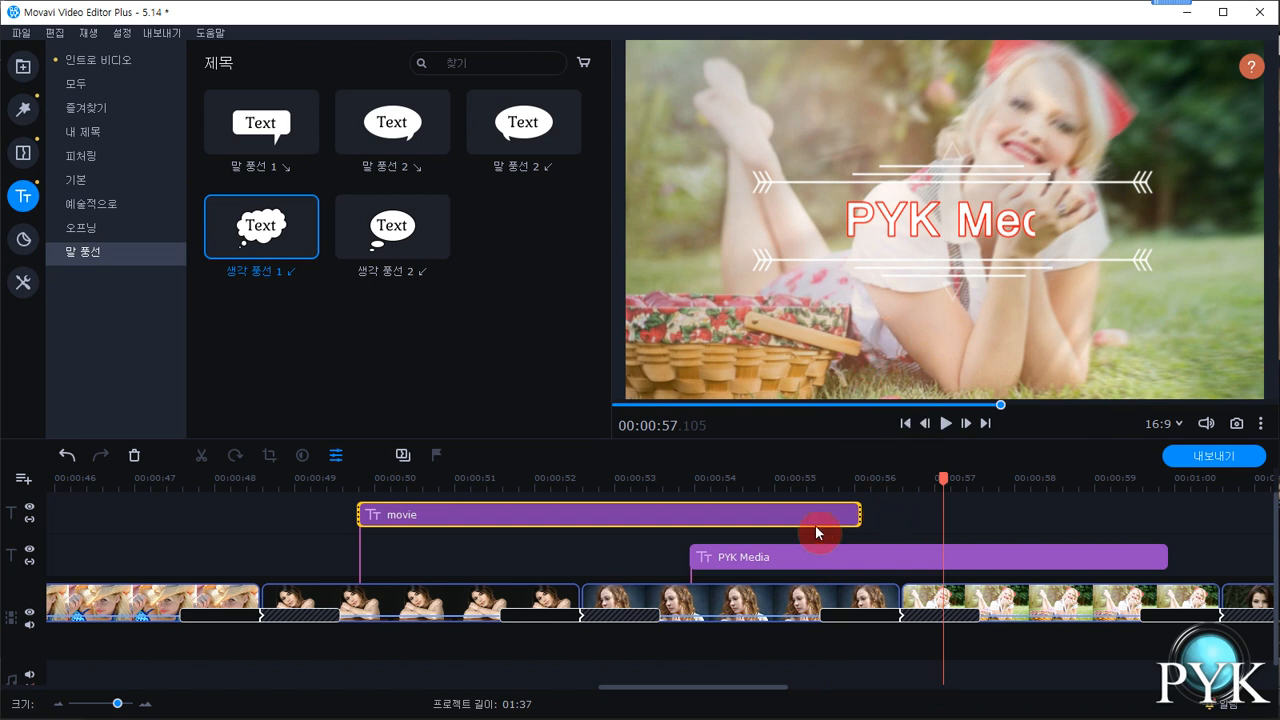
click(104, 230)
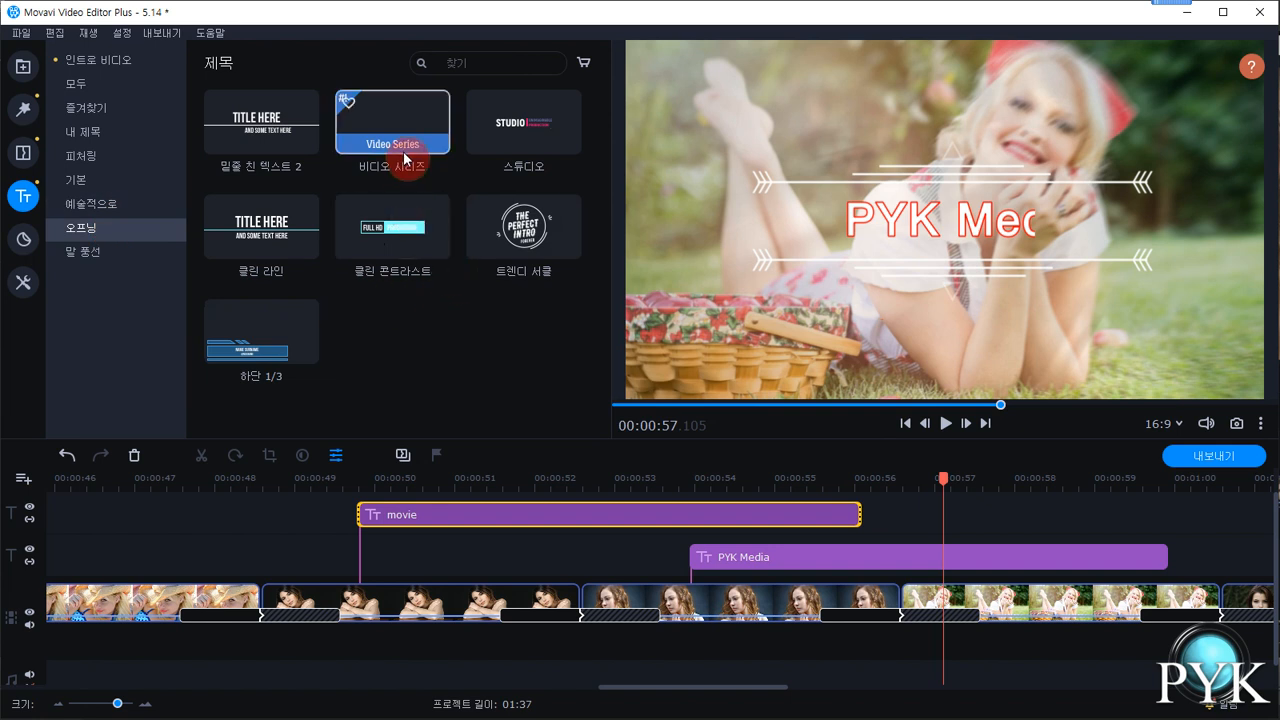
Delete the movie title clip and remove the emptied upper title track.
click(741, 520)
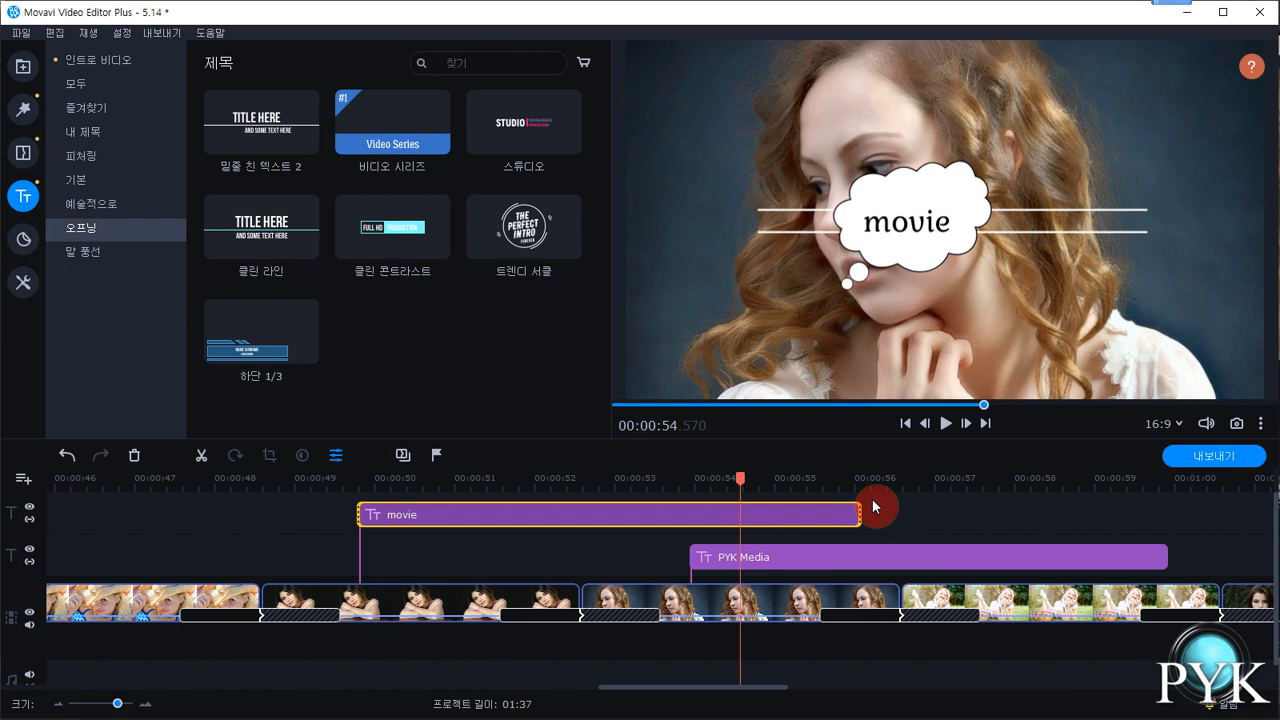
key(Delete)
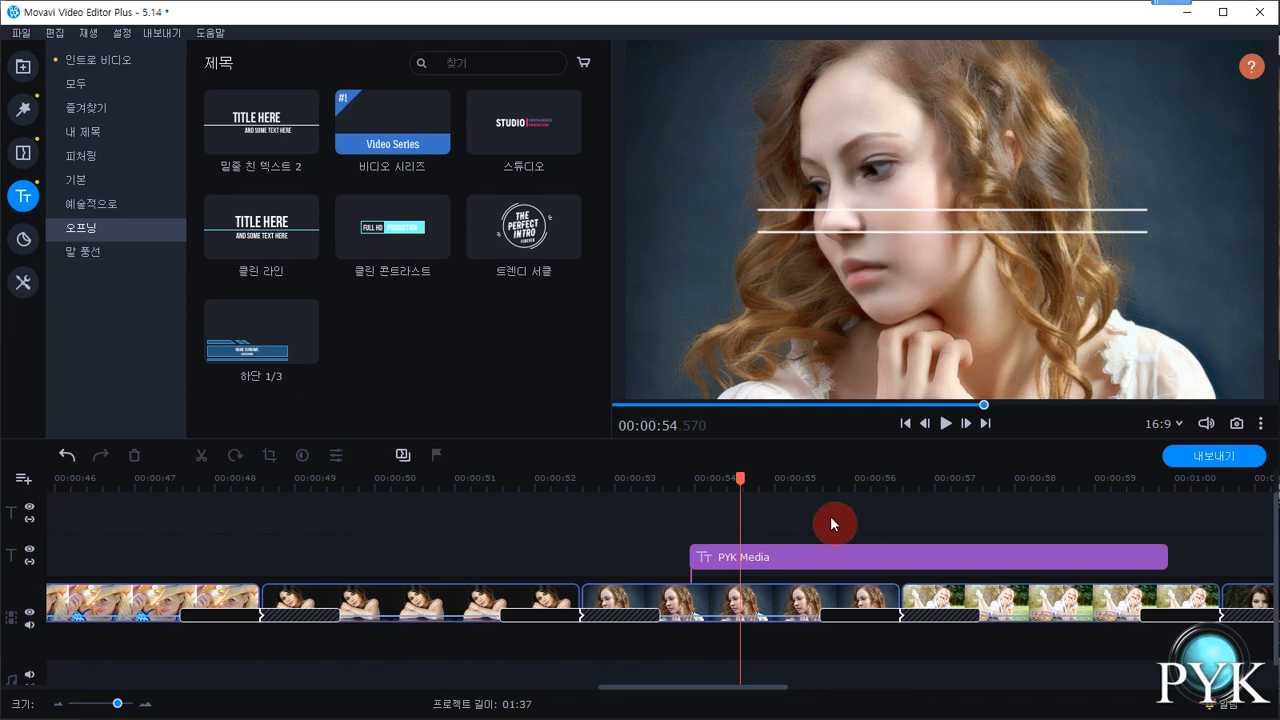
right_click(18, 515)
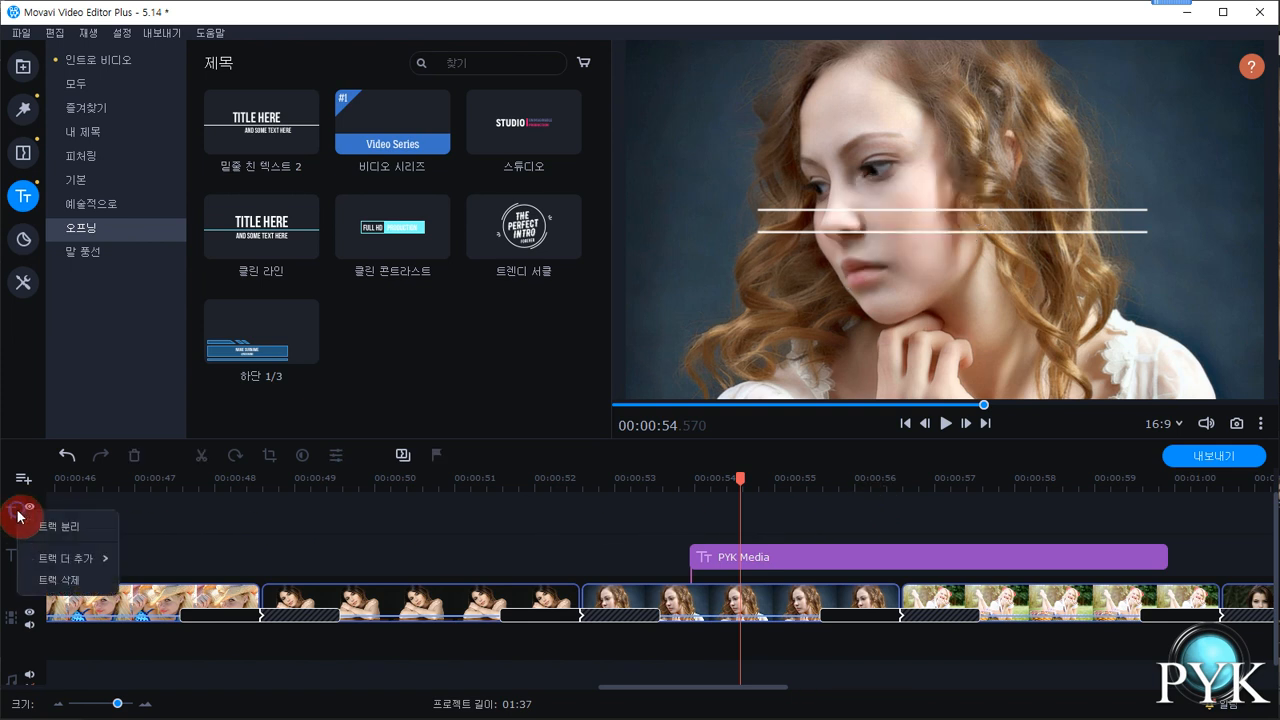
click(52, 581)
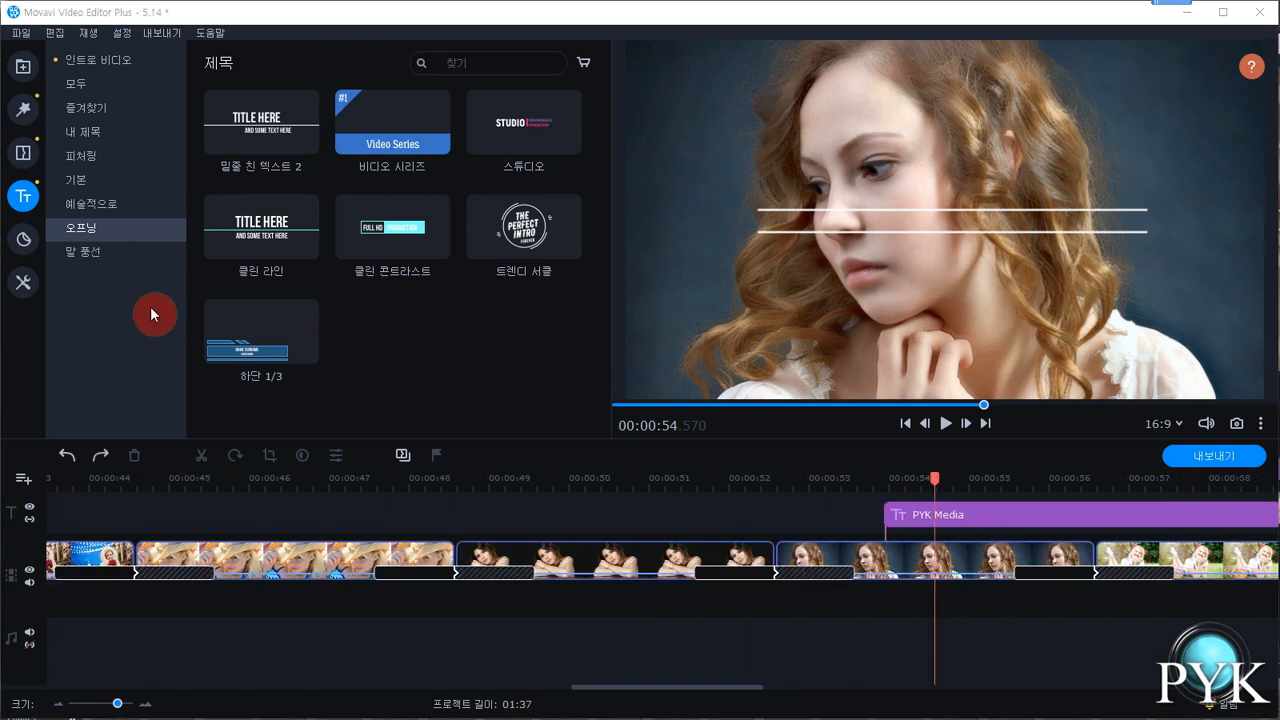
Examine the sticker categories, including 피처링, 개체, 사랑 and 스케치, for a sticker suited to the slideshow.
click(23, 242)
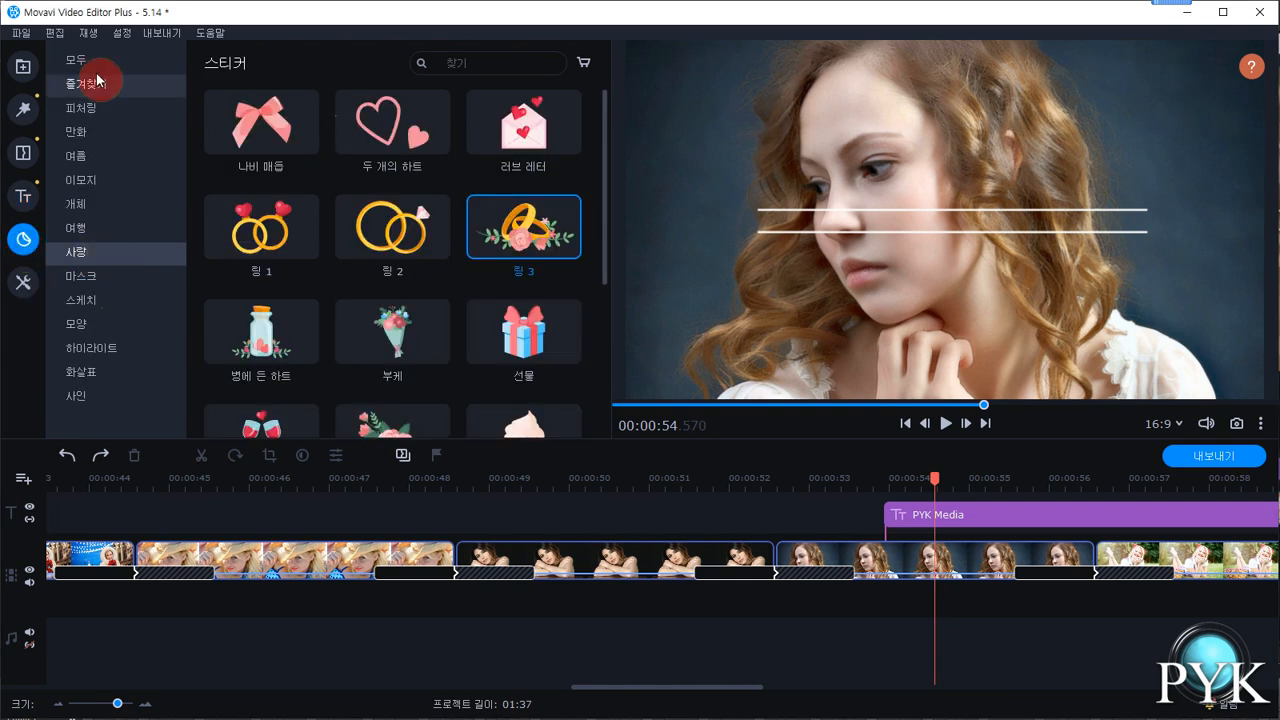
click(95, 107)
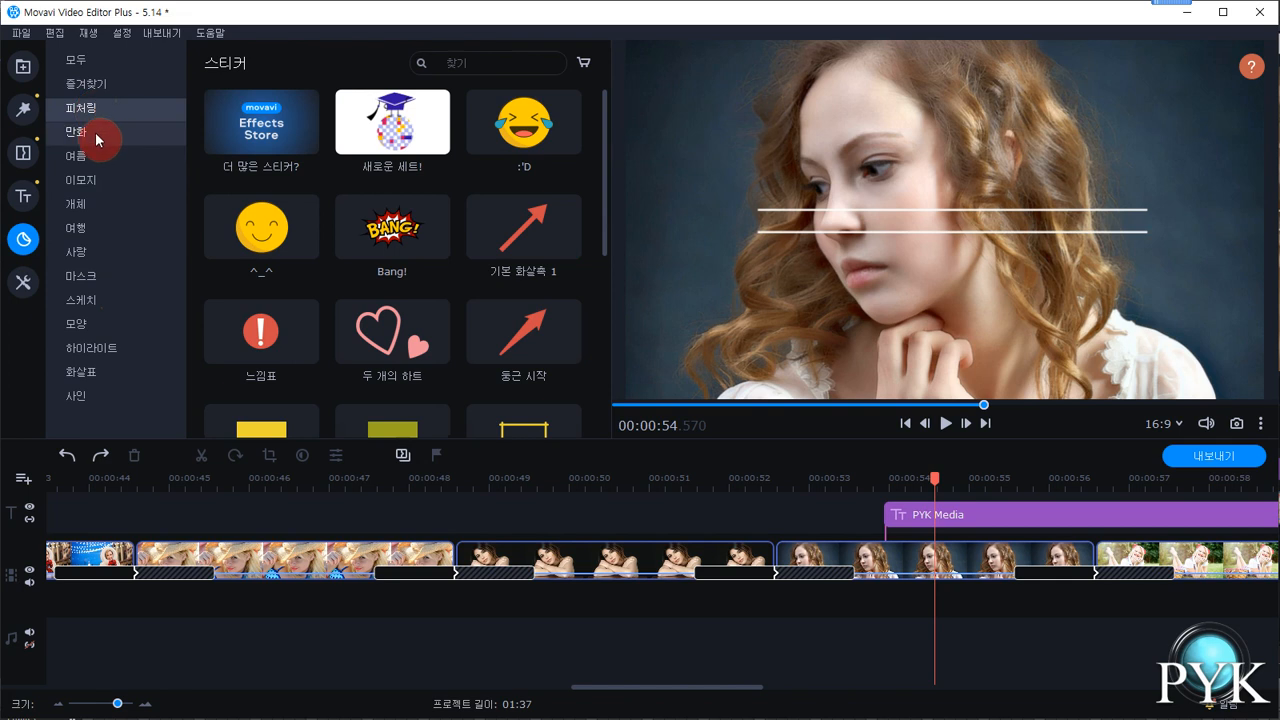
click(98, 140)
click(90, 158)
click(90, 206)
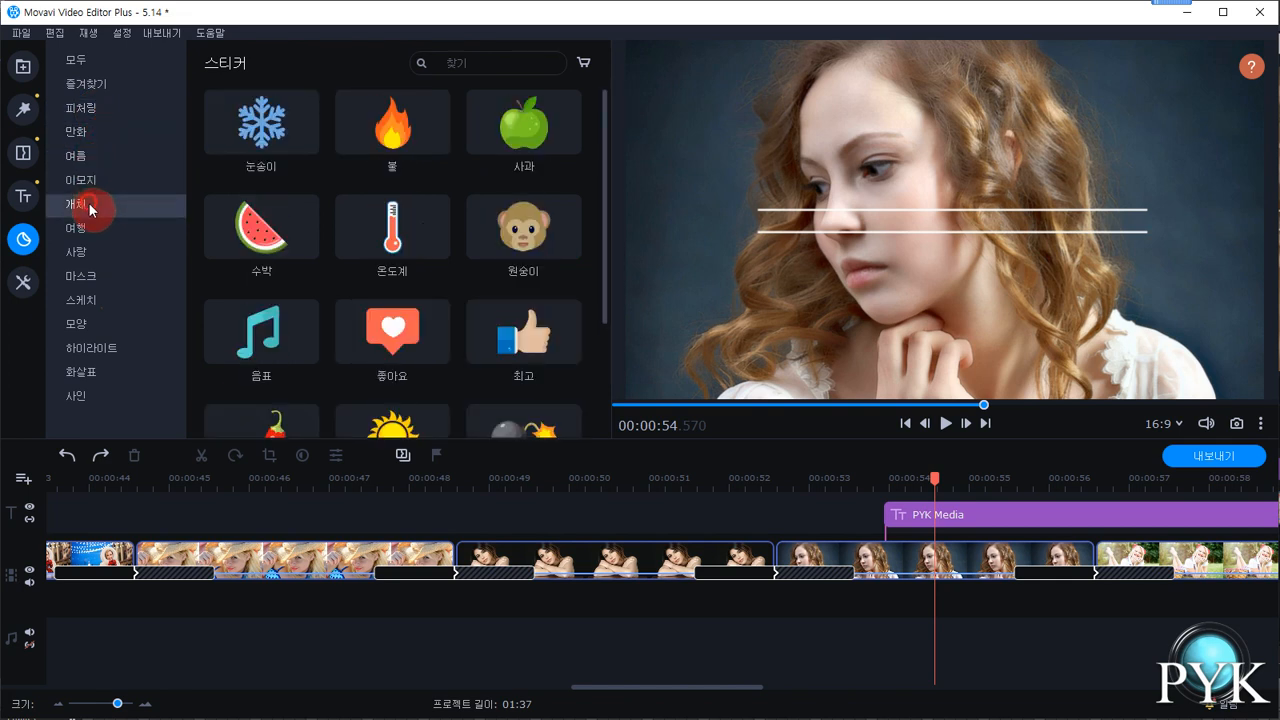
click(90, 229)
click(88, 256)
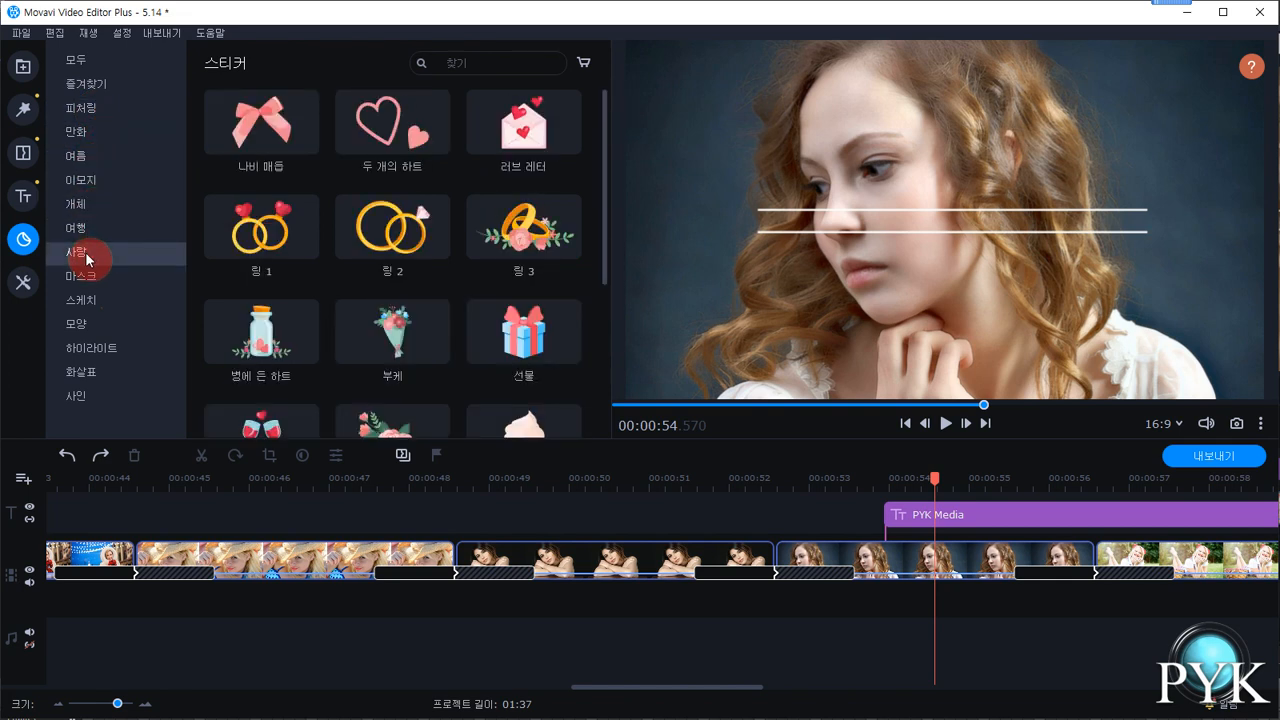
click(90, 276)
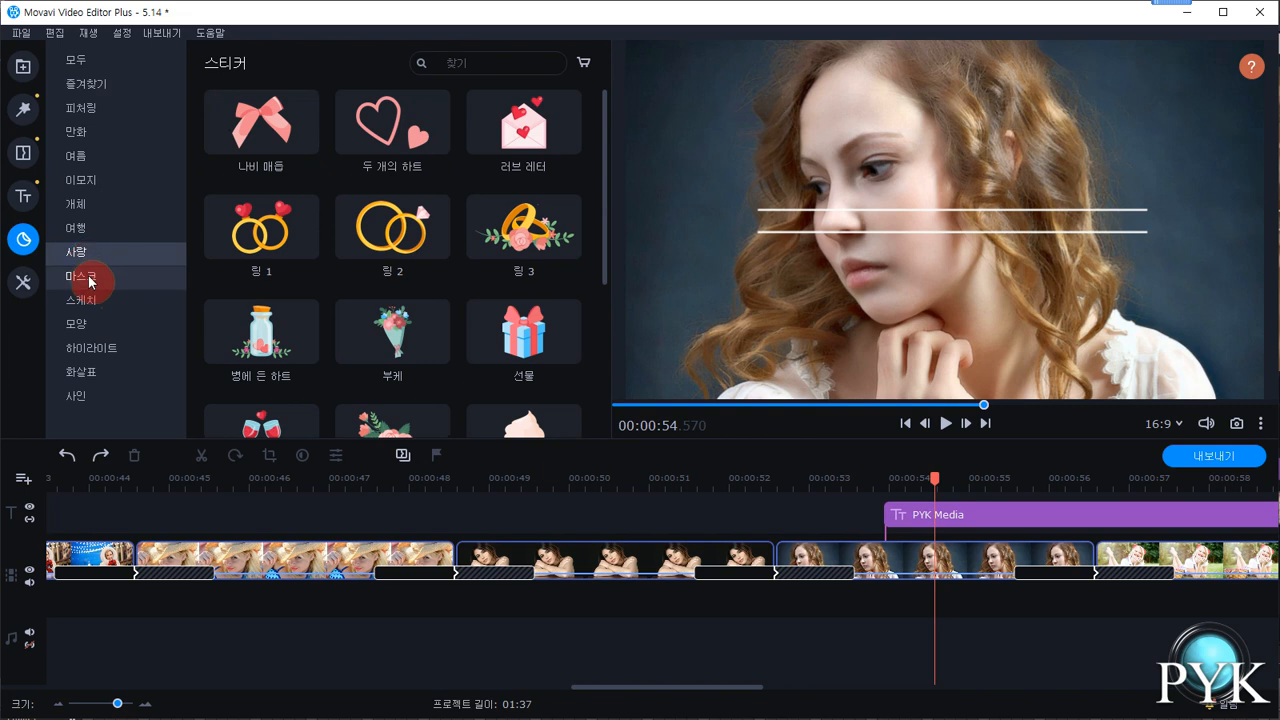
click(90, 299)
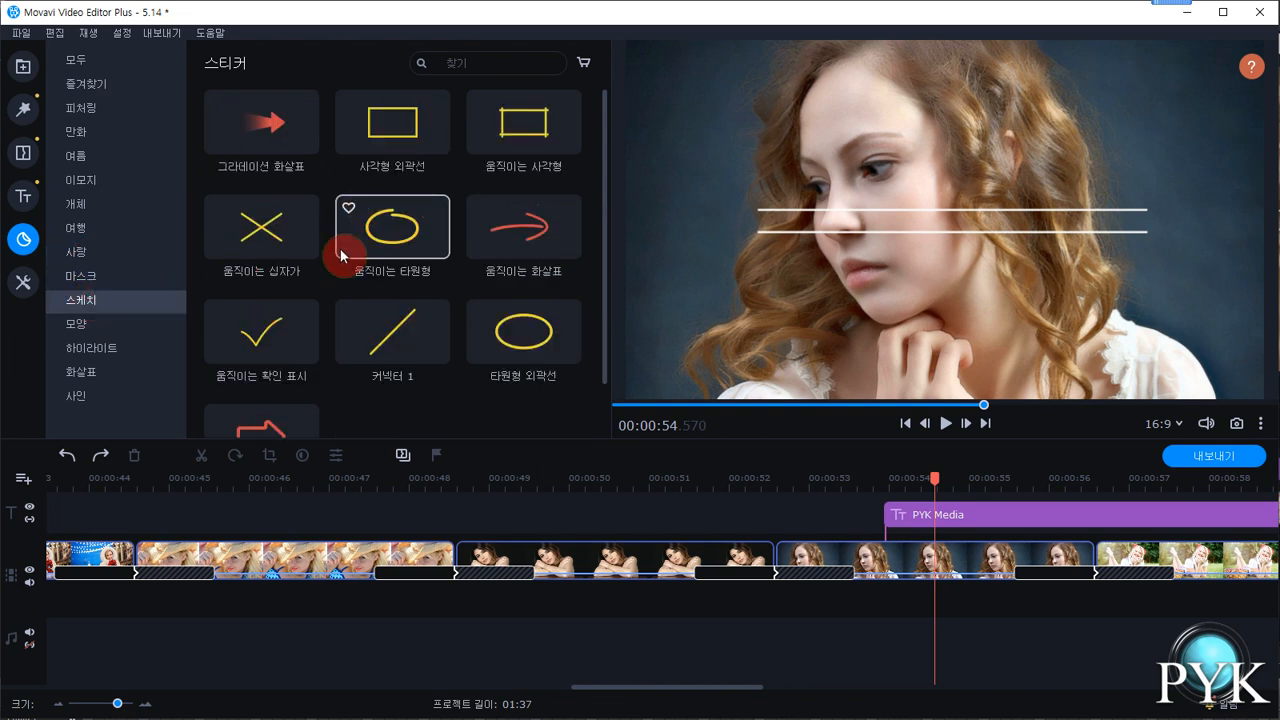
click(97, 325)
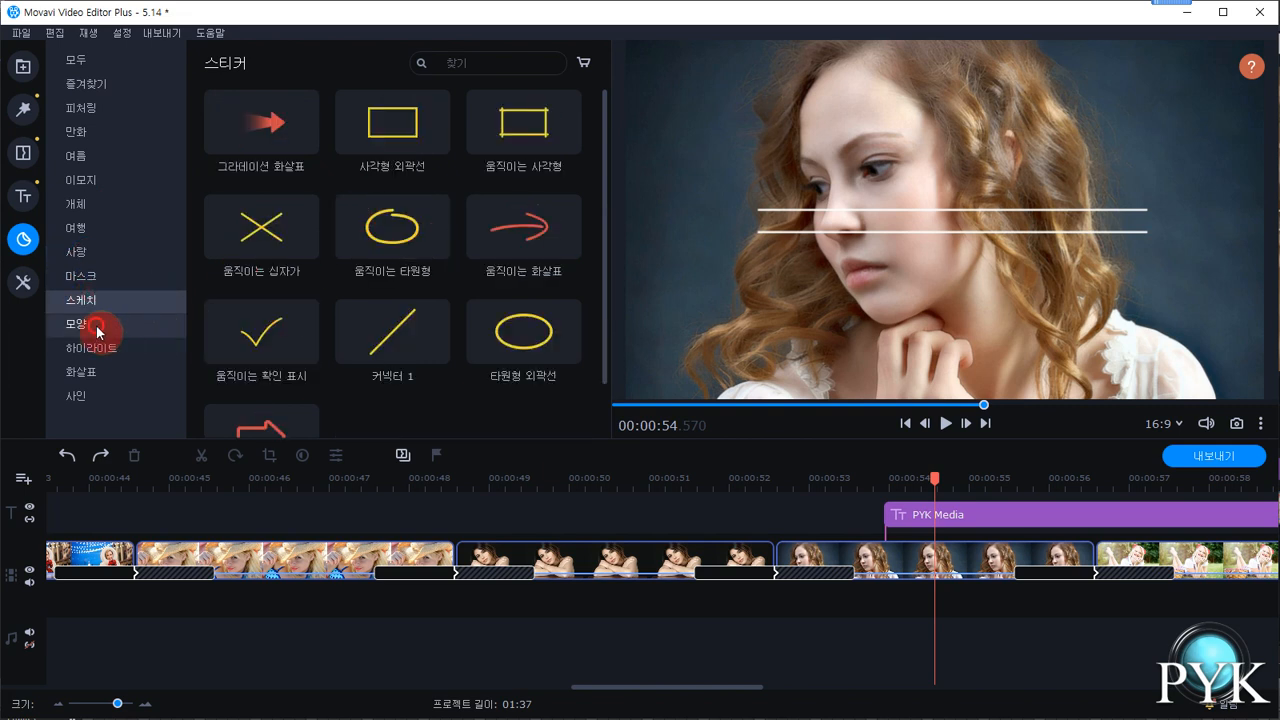
Add the 링 3 sticker from the 사랑 category at about 00:00:54.8 and shrink it into the picture's upper-right corner.
click(88, 257)
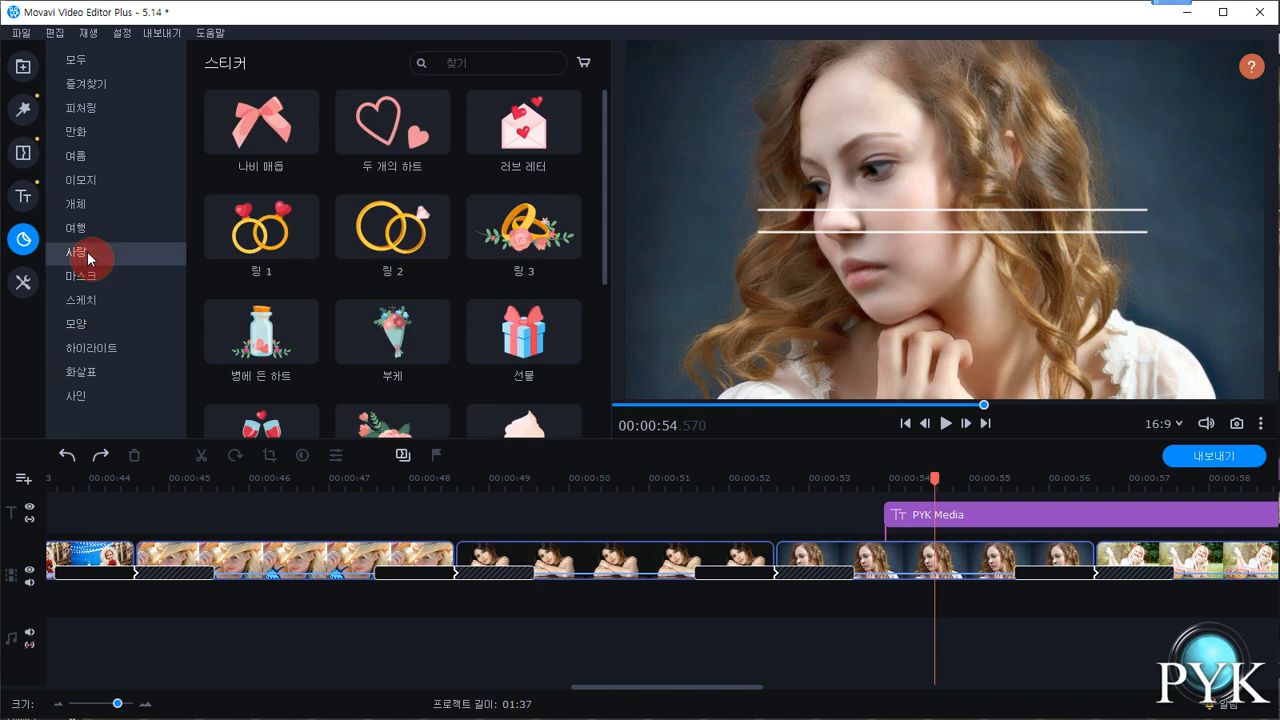
click(505, 240)
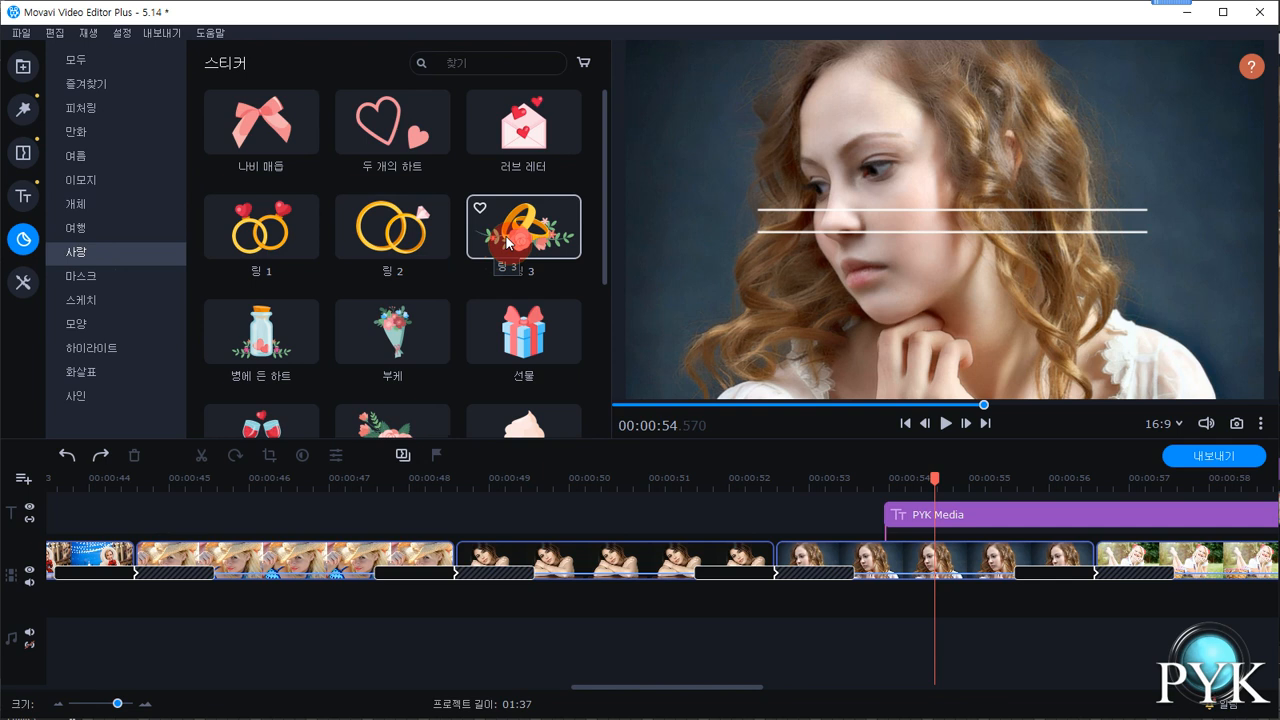
drag(507, 241, 956, 481)
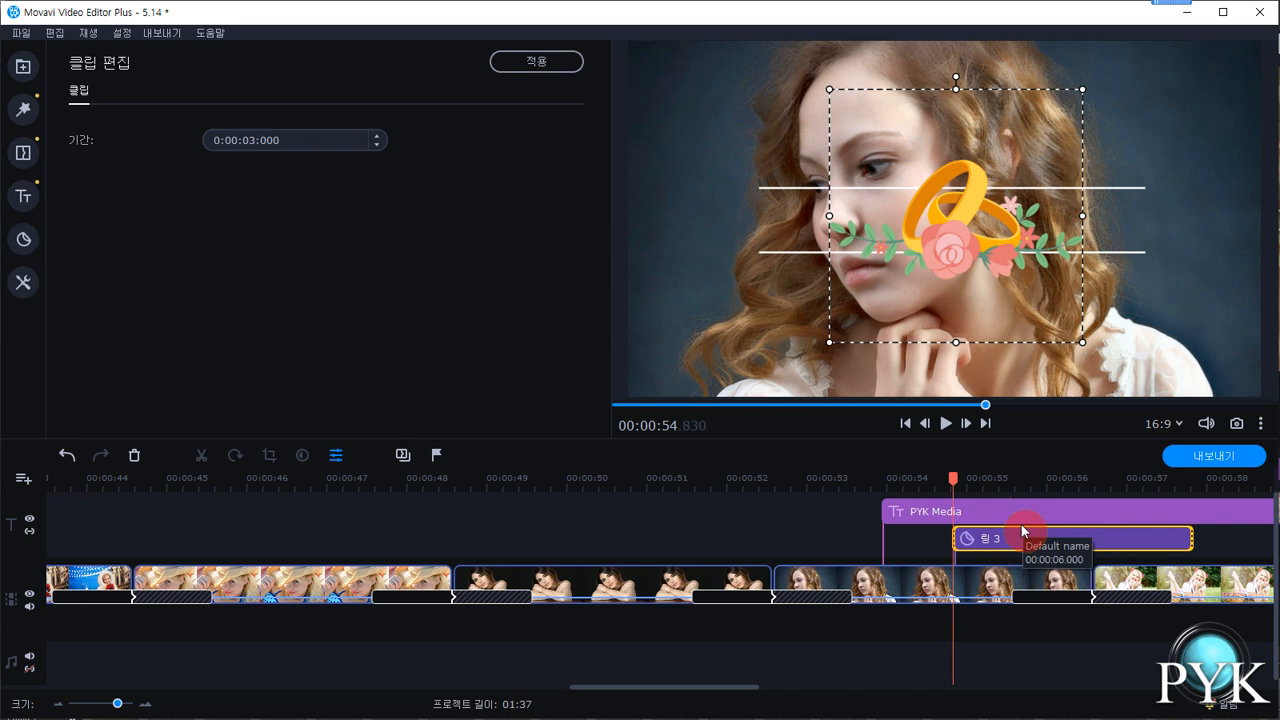
drag(951, 250, 1120, 194)
drag(1006, 286, 1125, 215)
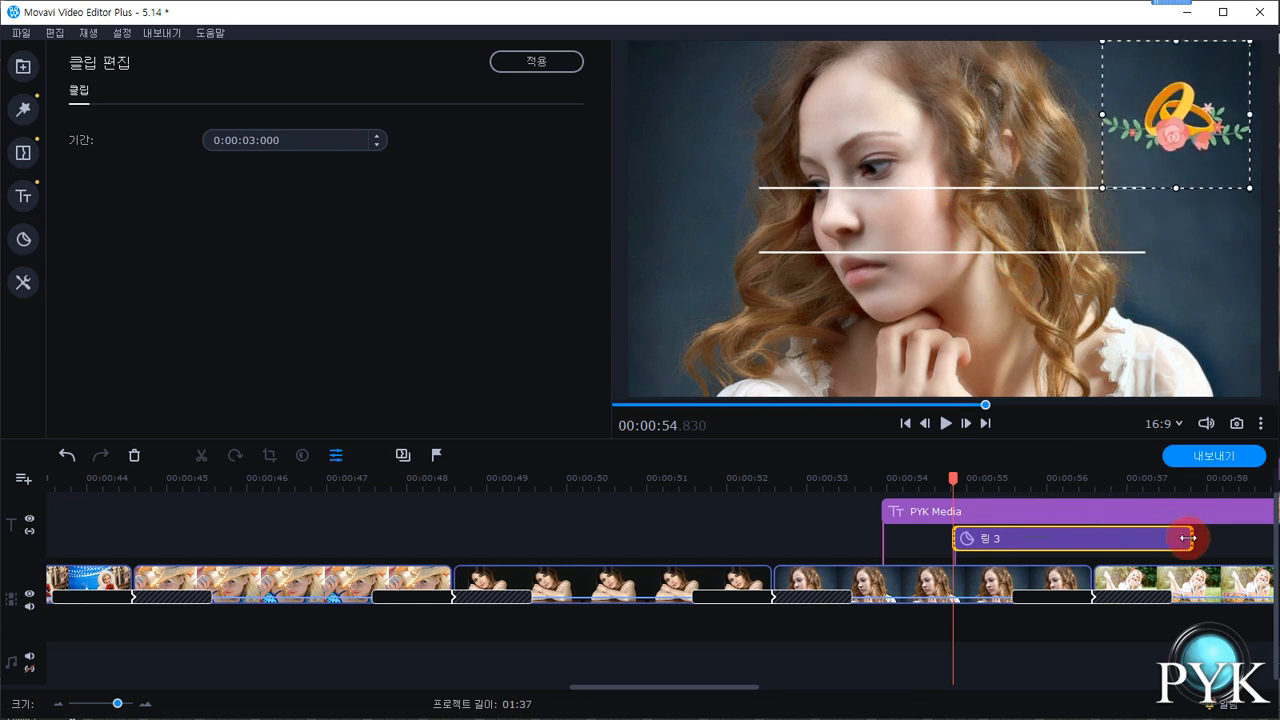
Extend the 링 3 sticker clip's end to about 00:00:58.4, and move the clip earlier to start at about 00:00:49.9.
drag(1188, 539, 1238, 539)
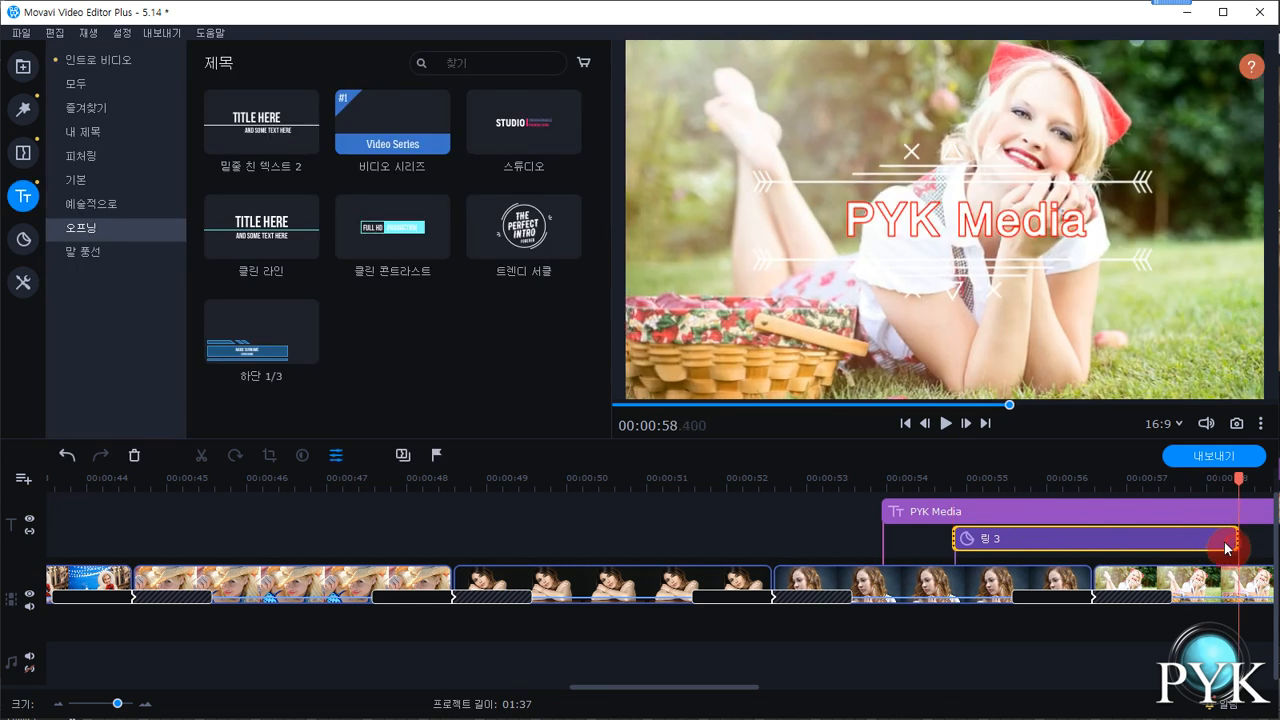
click(1200, 545)
drag(1201, 545, 811, 556)
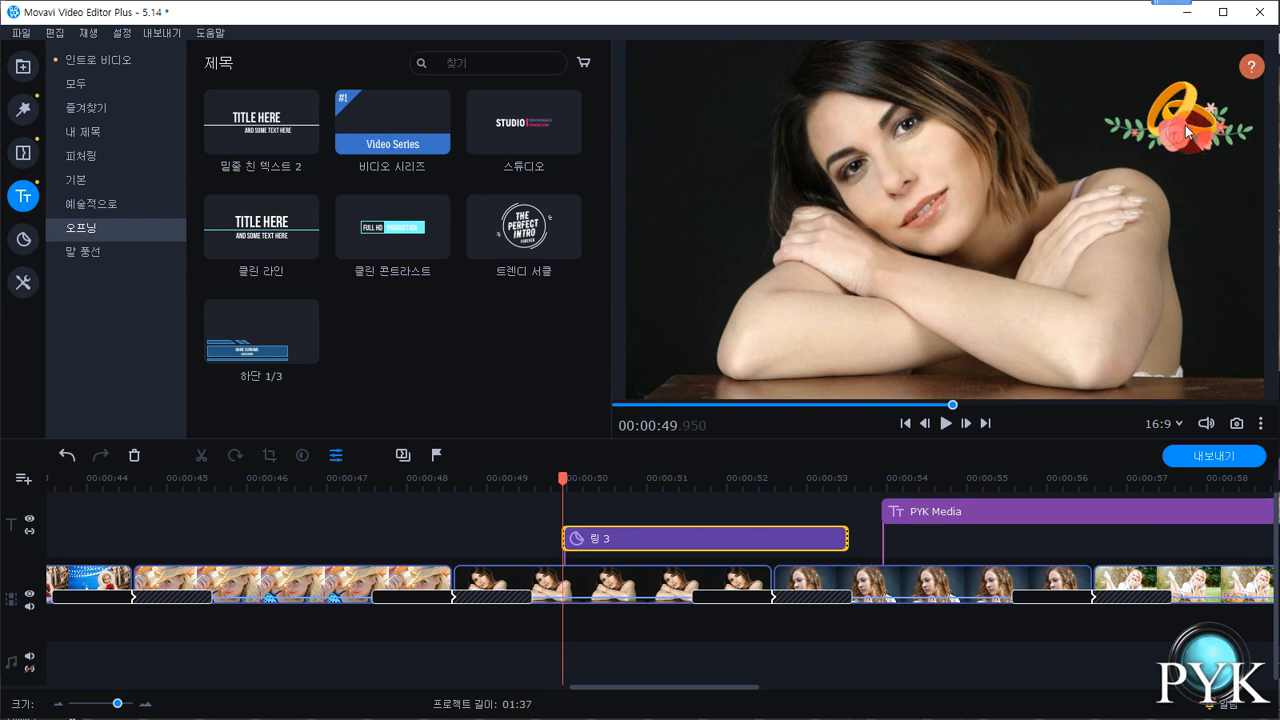
Enlarge the 링 3 sticker slightly beside the woman's head, shift it a little inward from the picture's edge, and apply the edit.
click(701, 535)
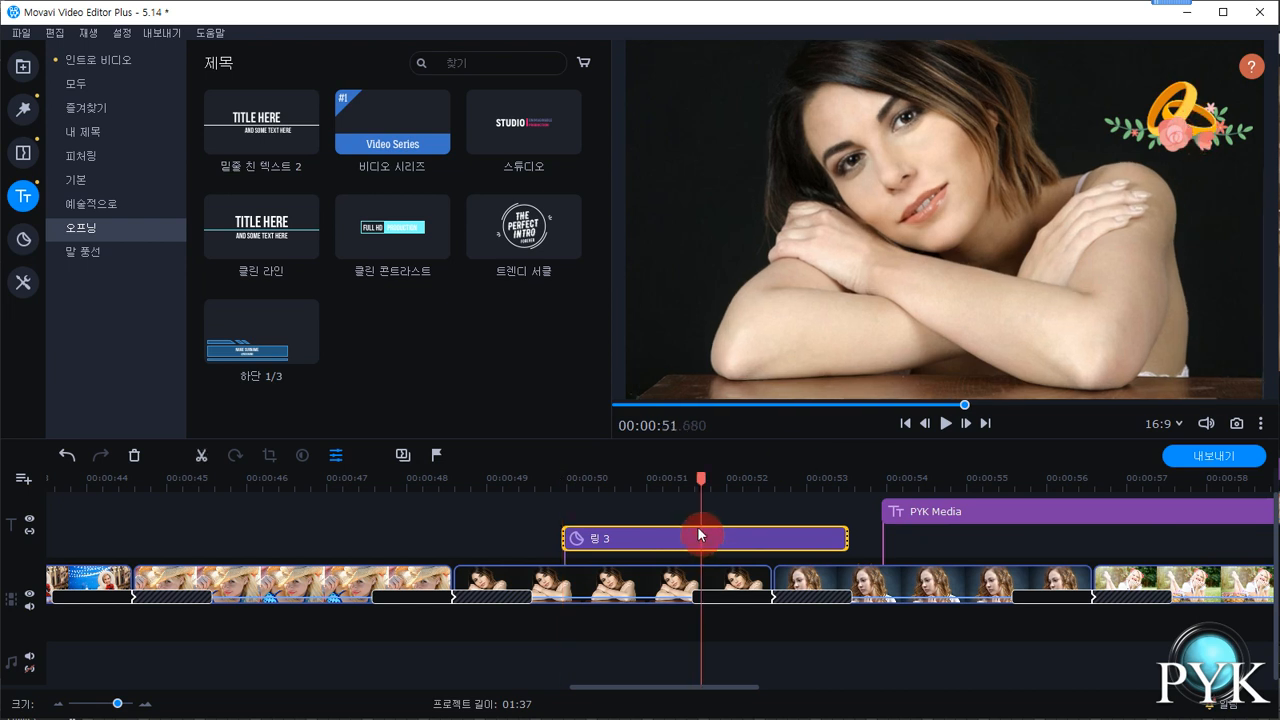
double_click(701, 535)
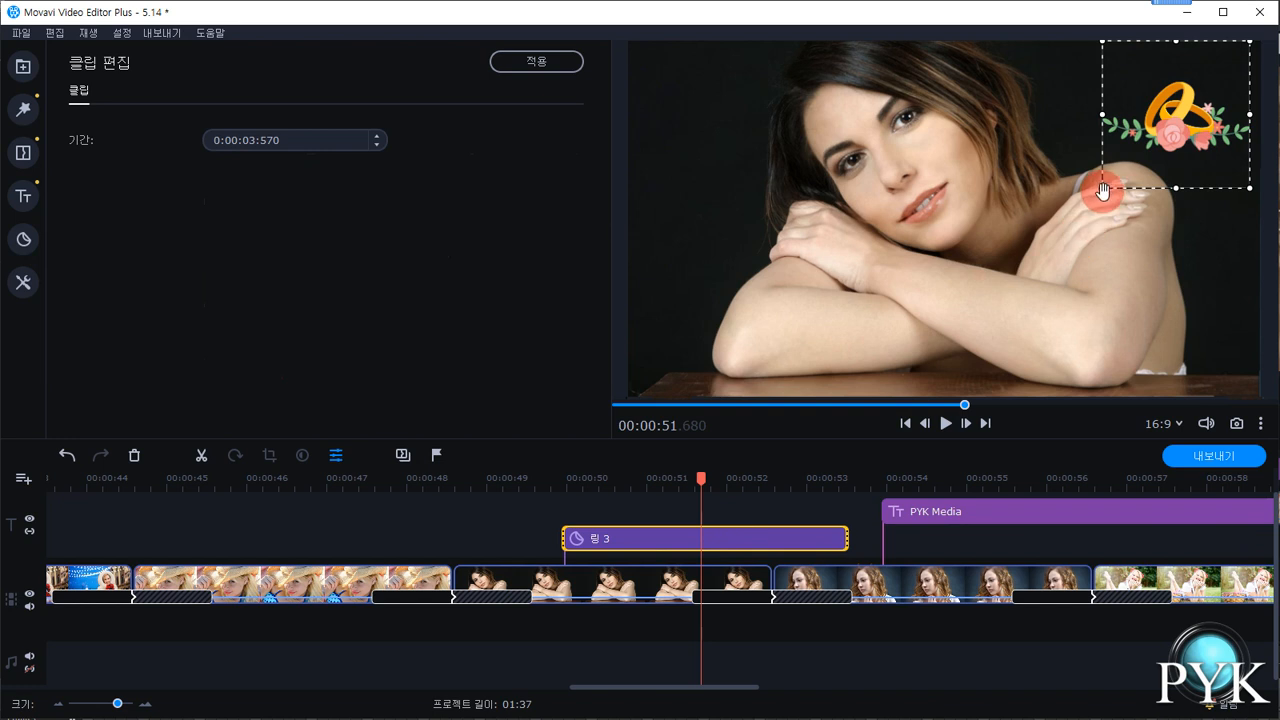
drag(1104, 192, 1071, 214)
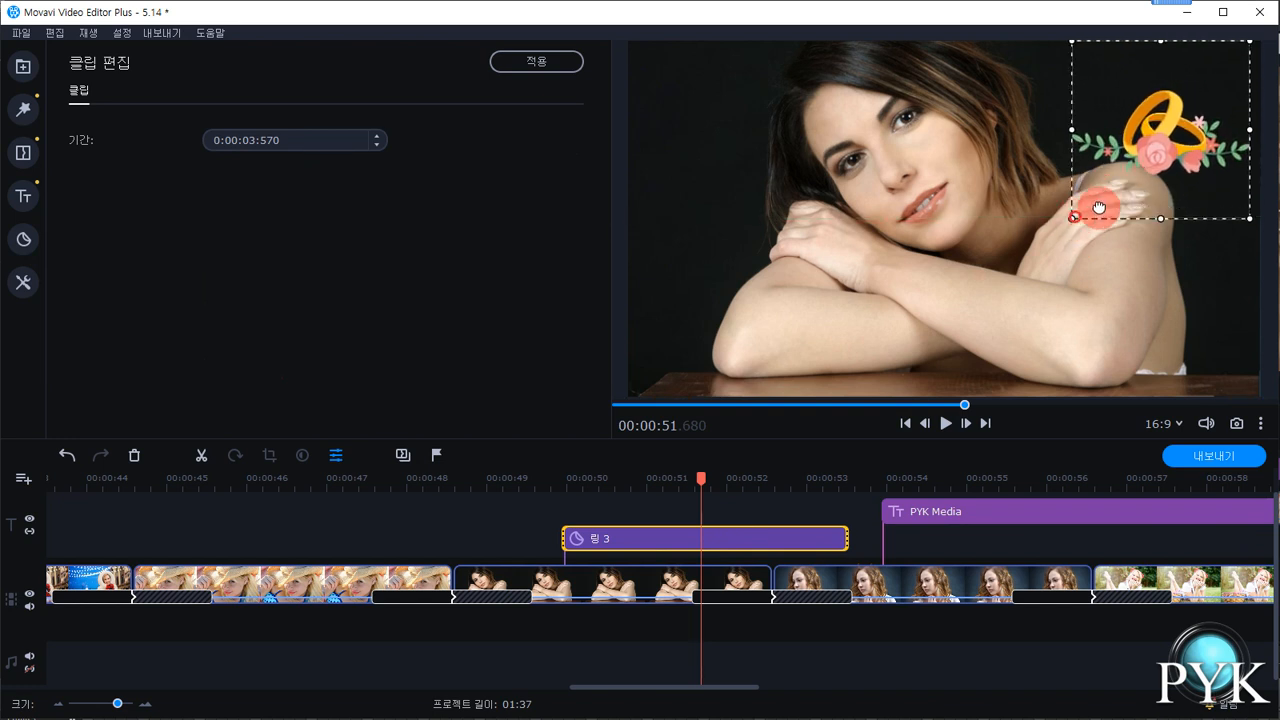
drag(1169, 163, 1168, 165)
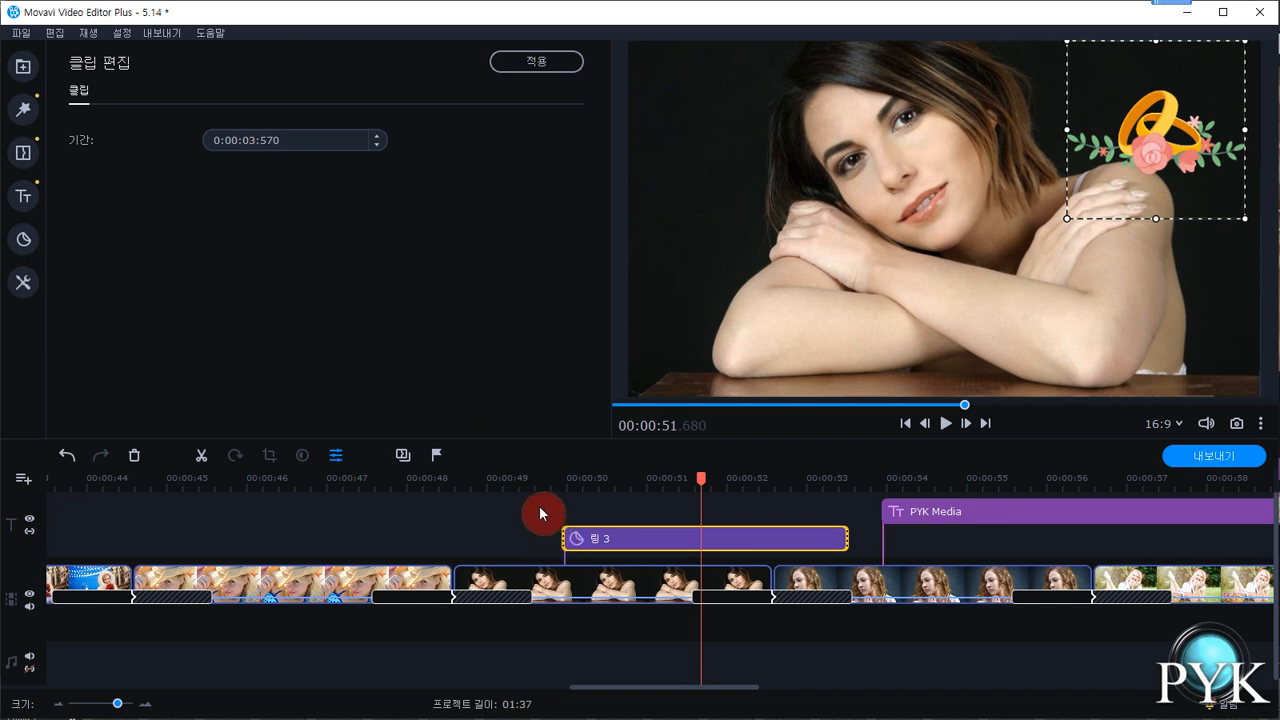
click(539, 62)
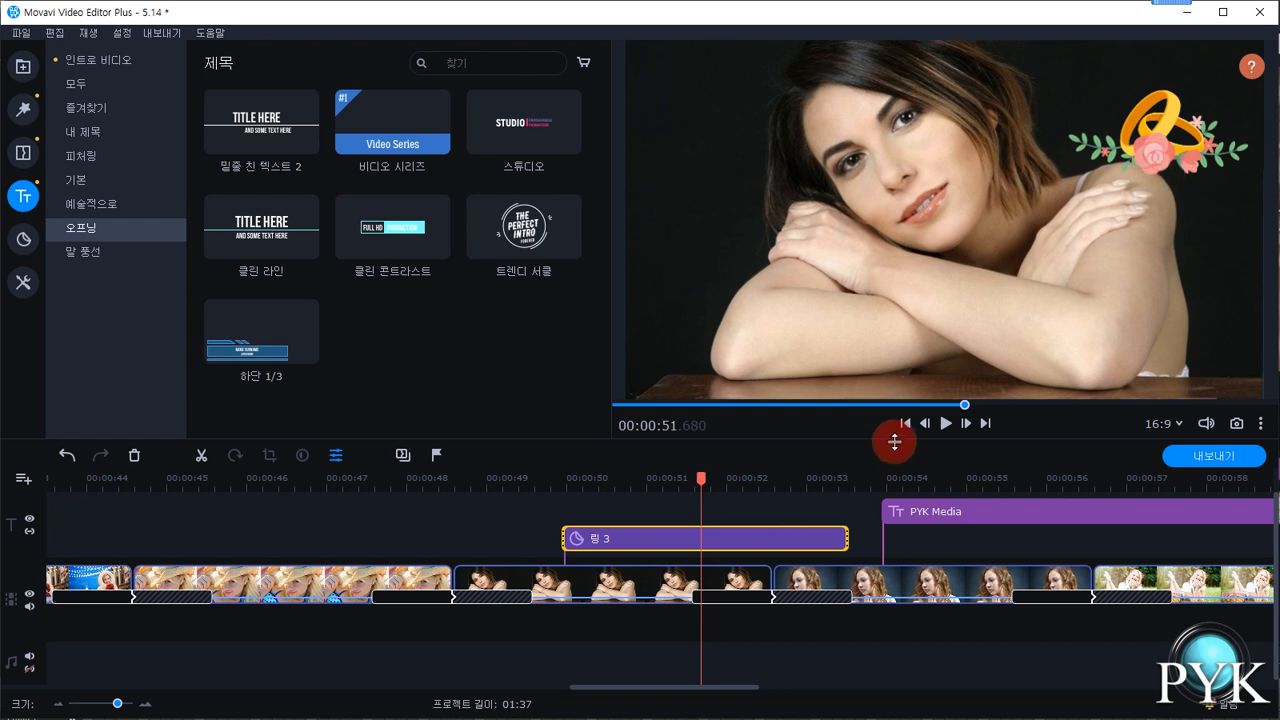
Play back the slideshow from about 00:00:48.8 through the 링 3 sticker clip.
click(470, 484)
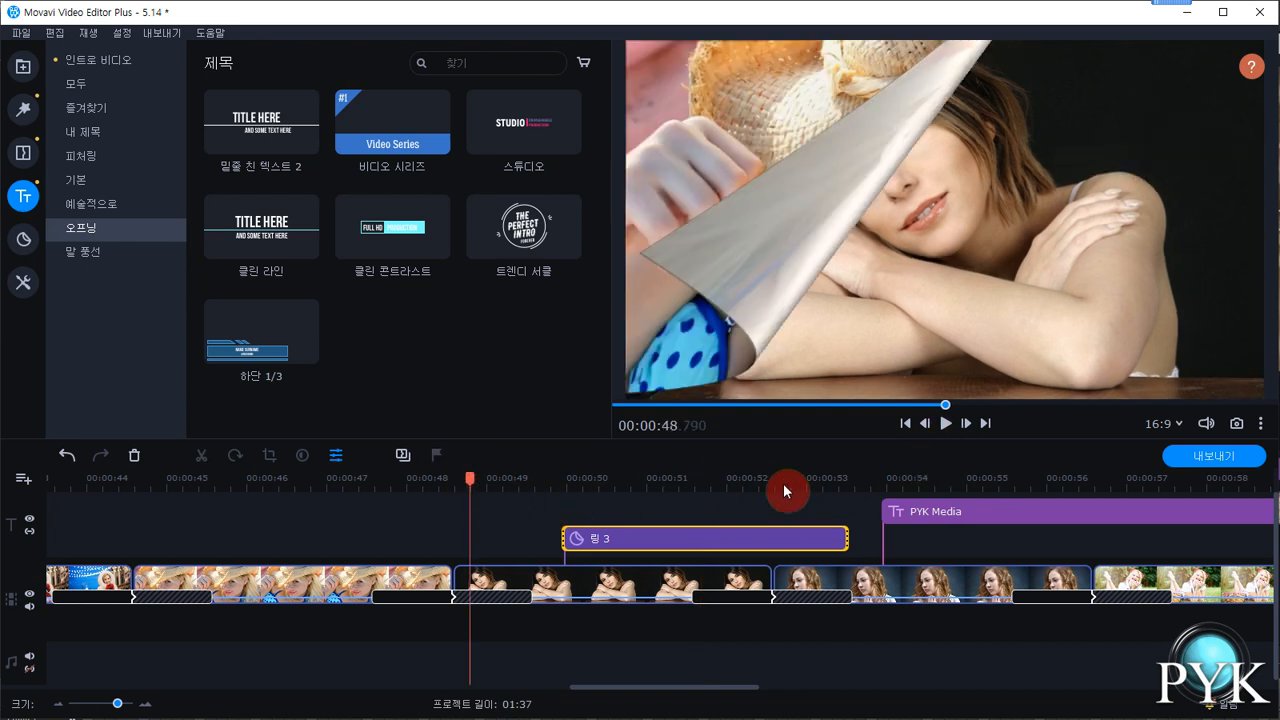
click(945, 423)
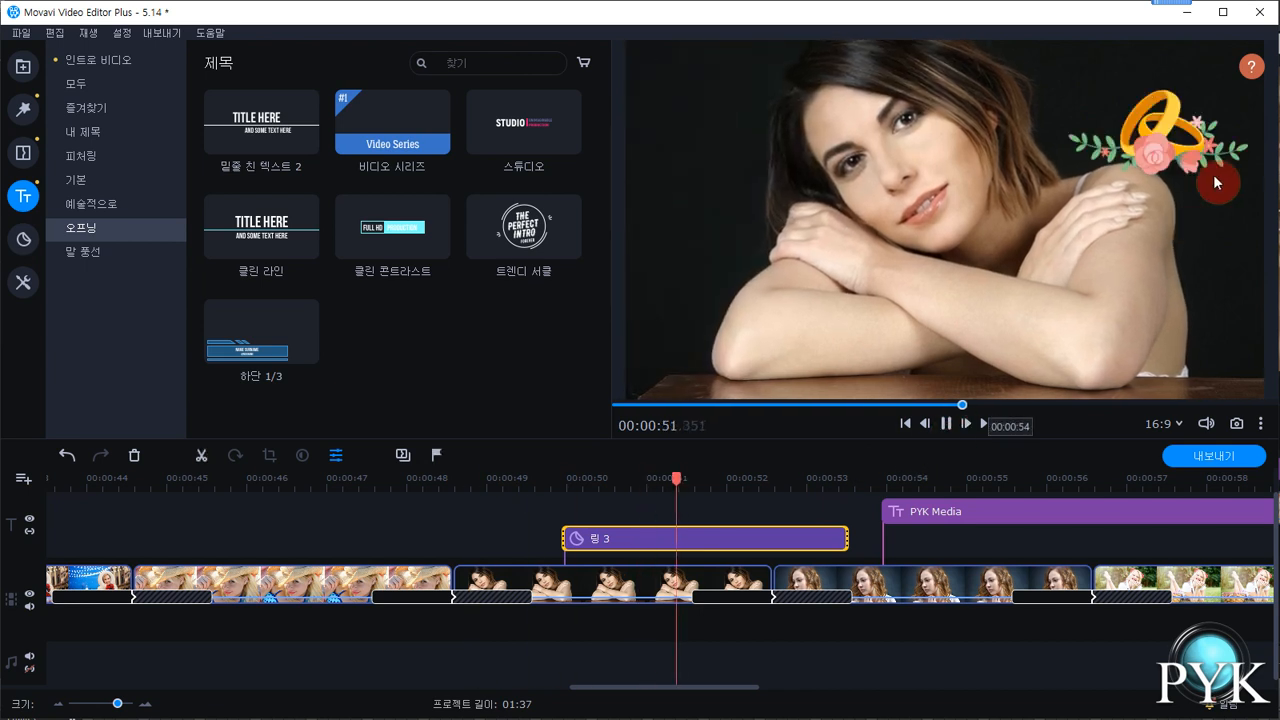
click(948, 428)
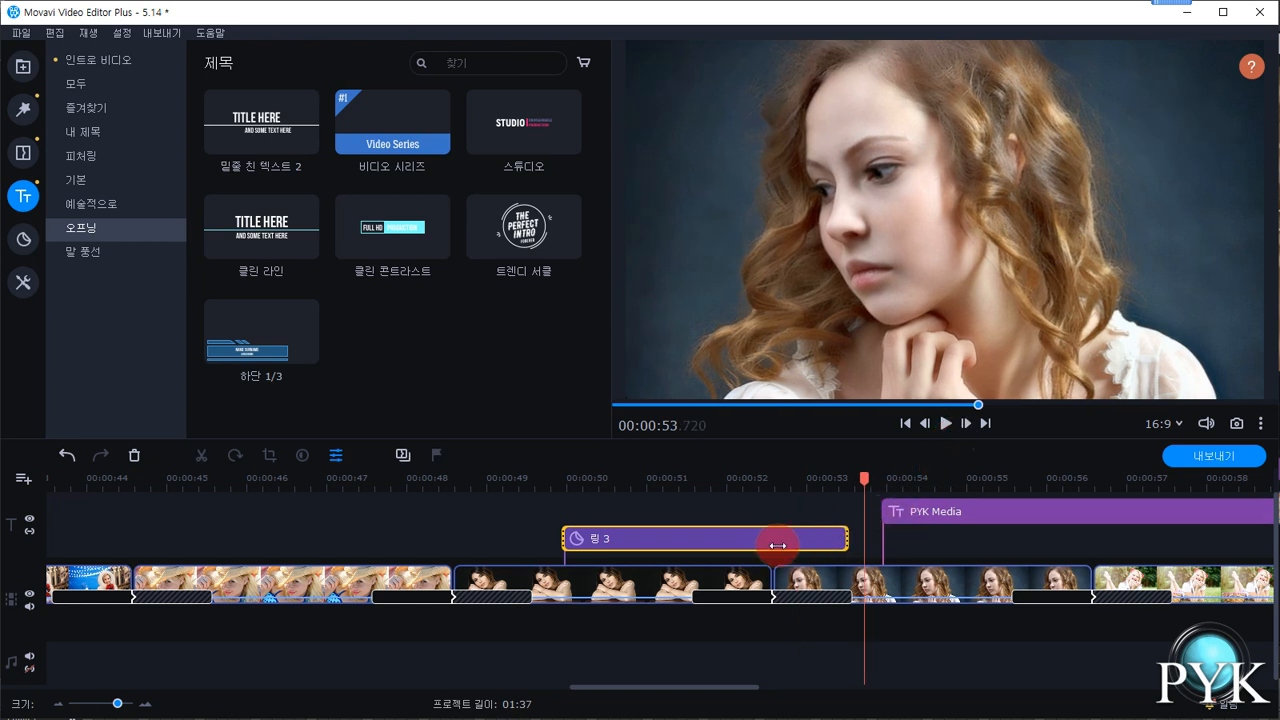
Preview the 슬라이드 → and 회전초 animation presets, and apply 회전초 to the 링 3 sticker clip.
drag(861, 477, 644, 488)
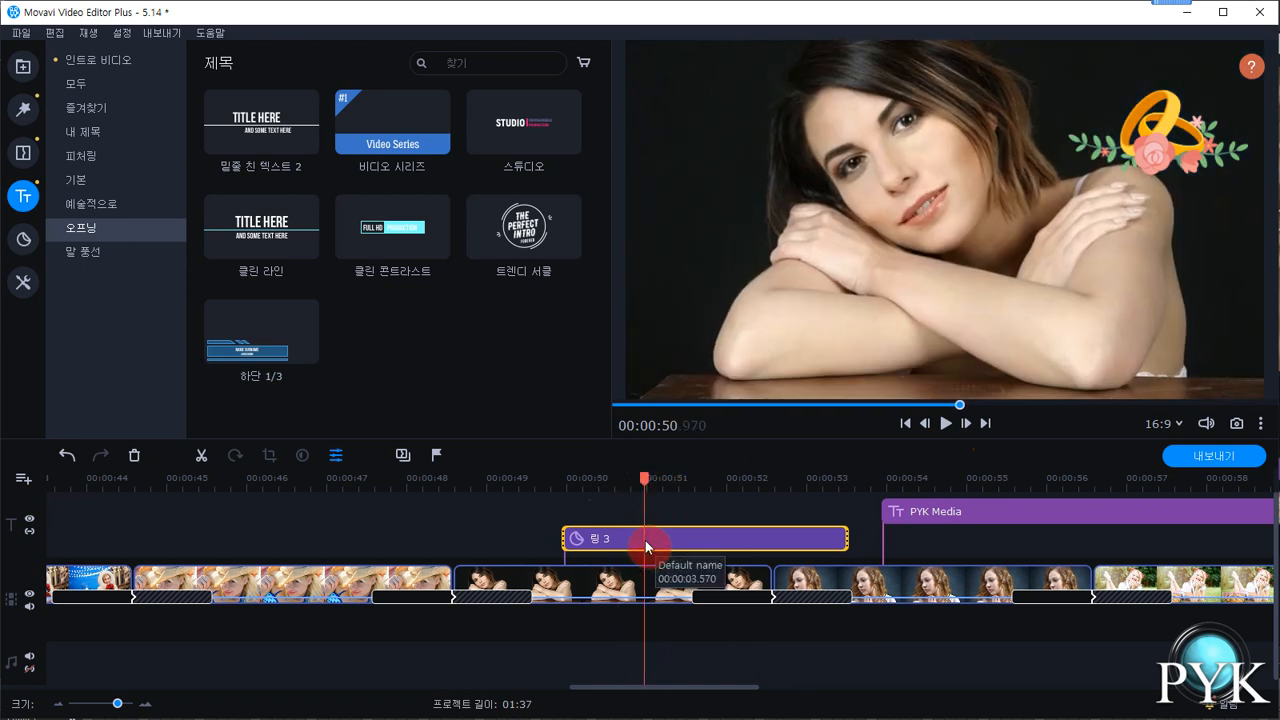
right_click(703, 541)
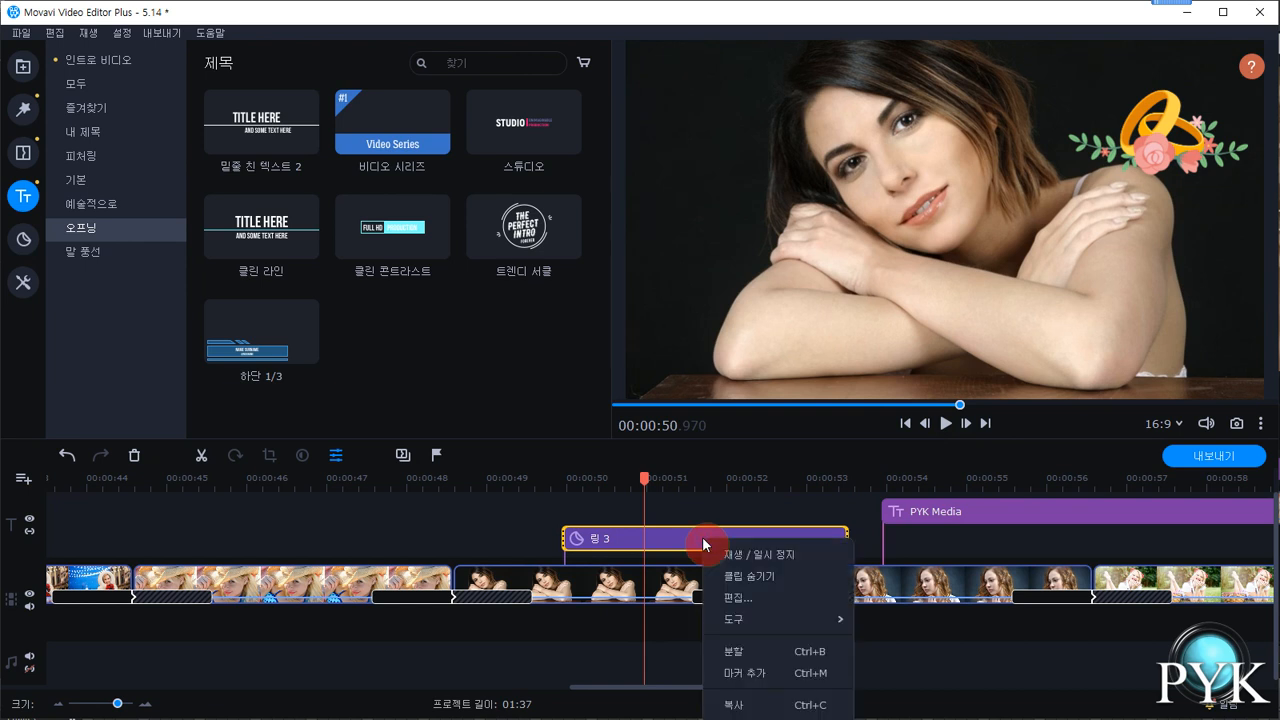
mouse_move(749, 617)
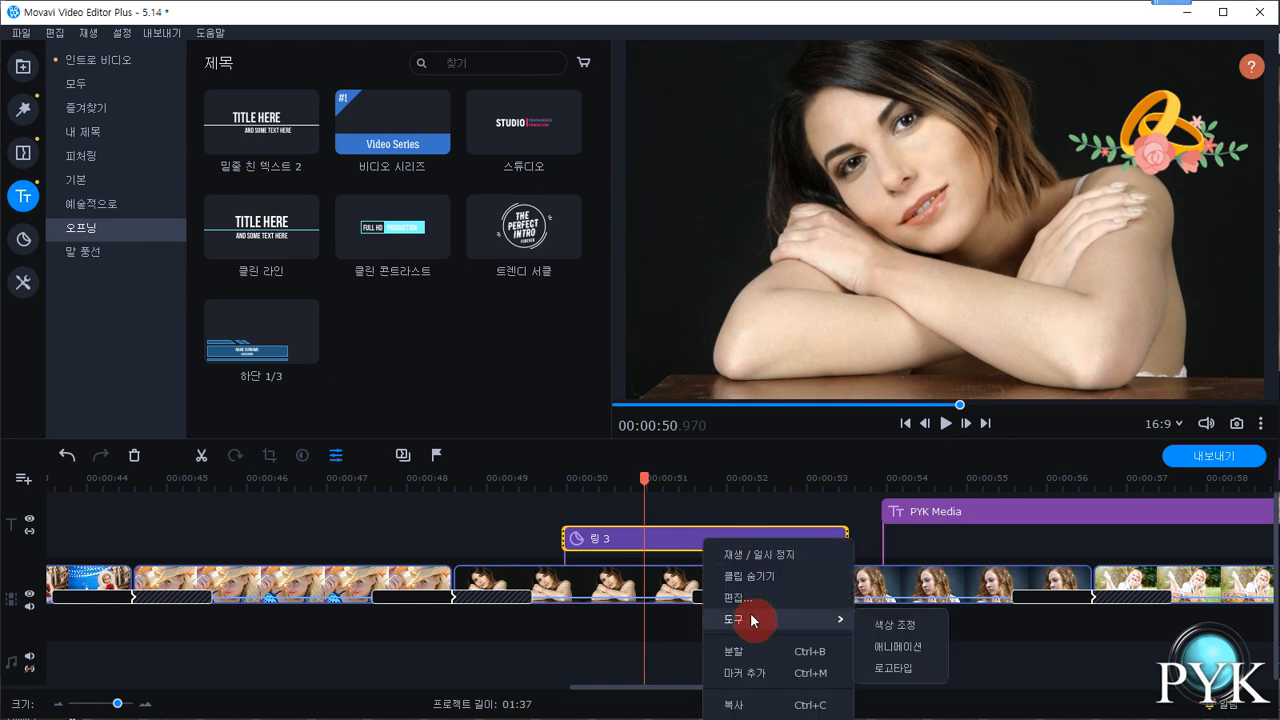
click(921, 650)
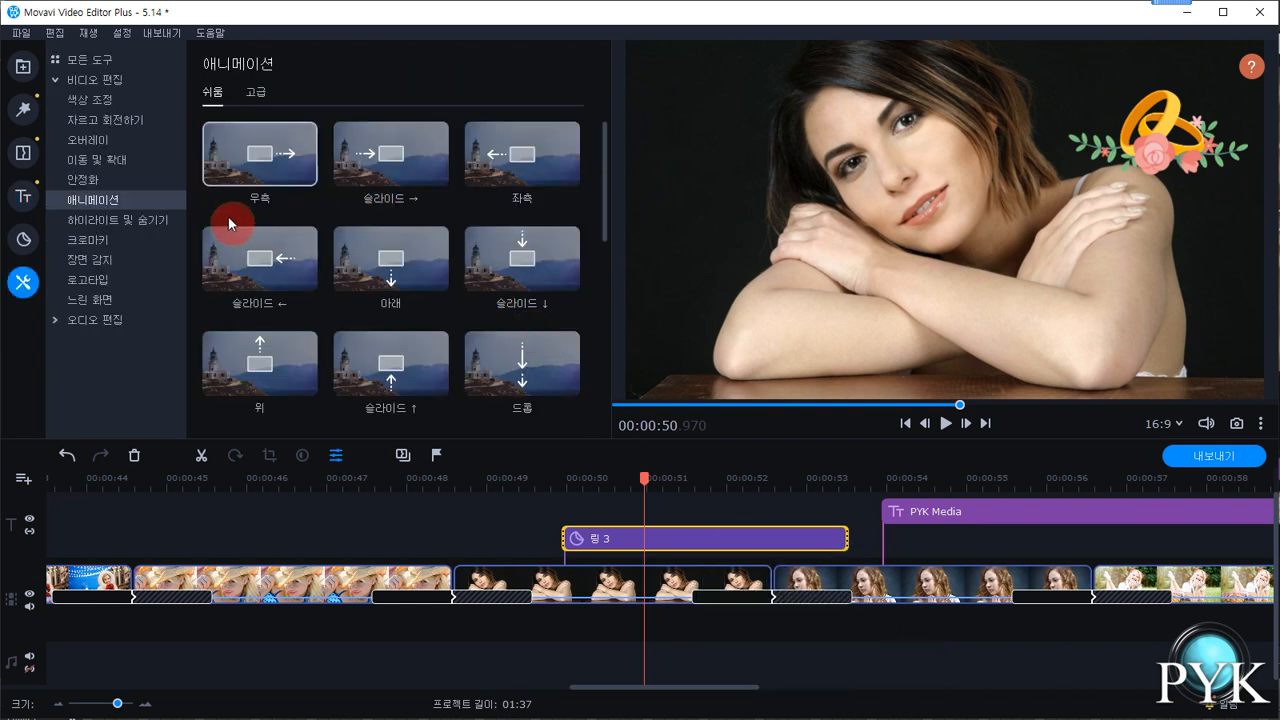
click(383, 178)
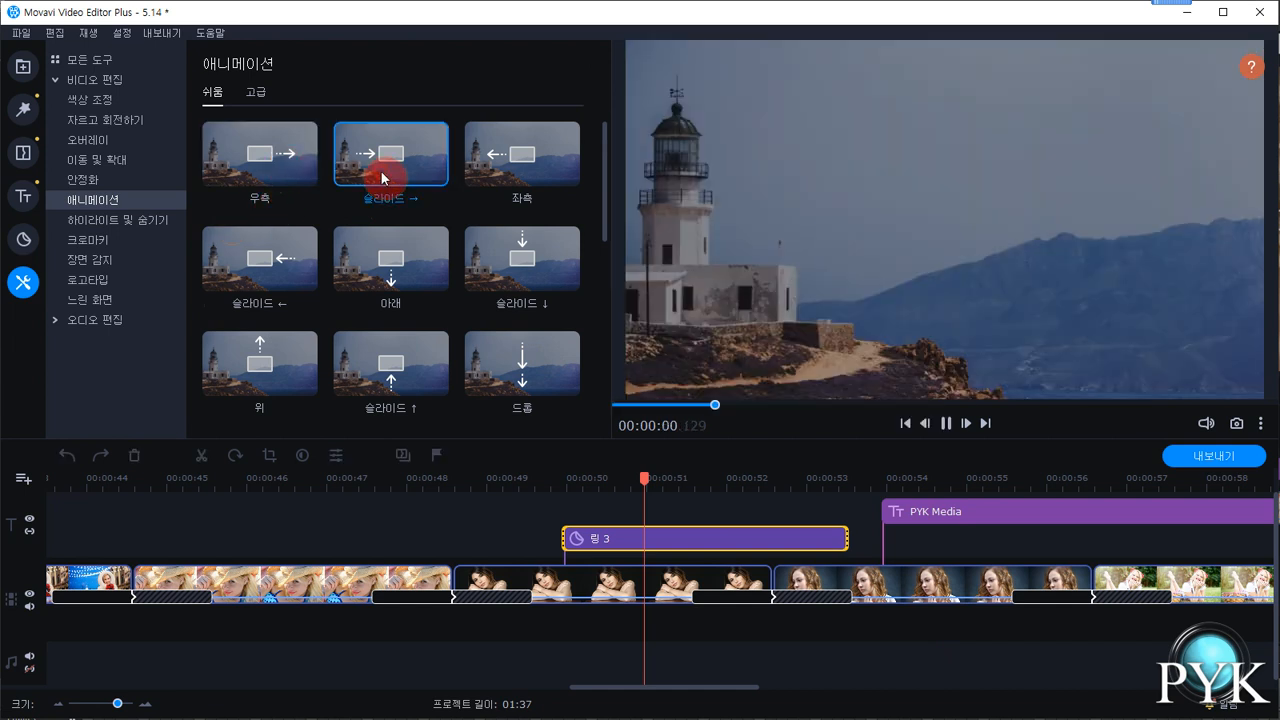
drag(605, 218, 606, 336)
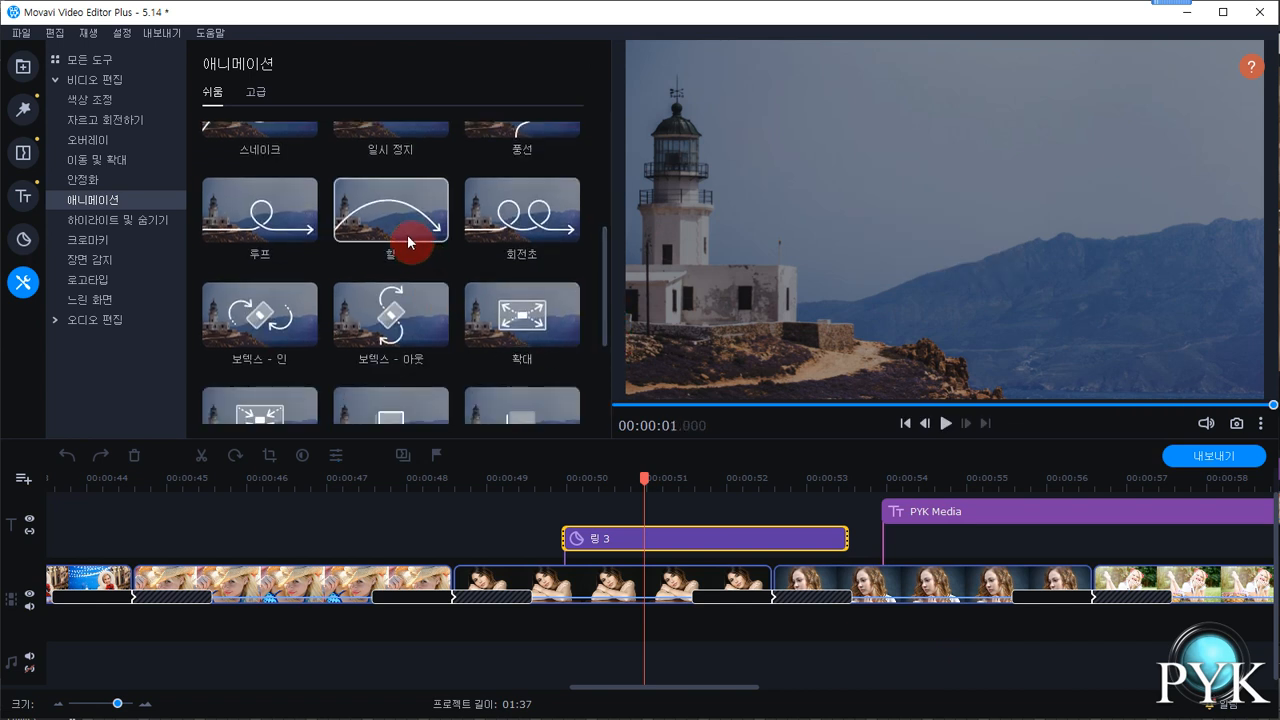
click(522, 238)
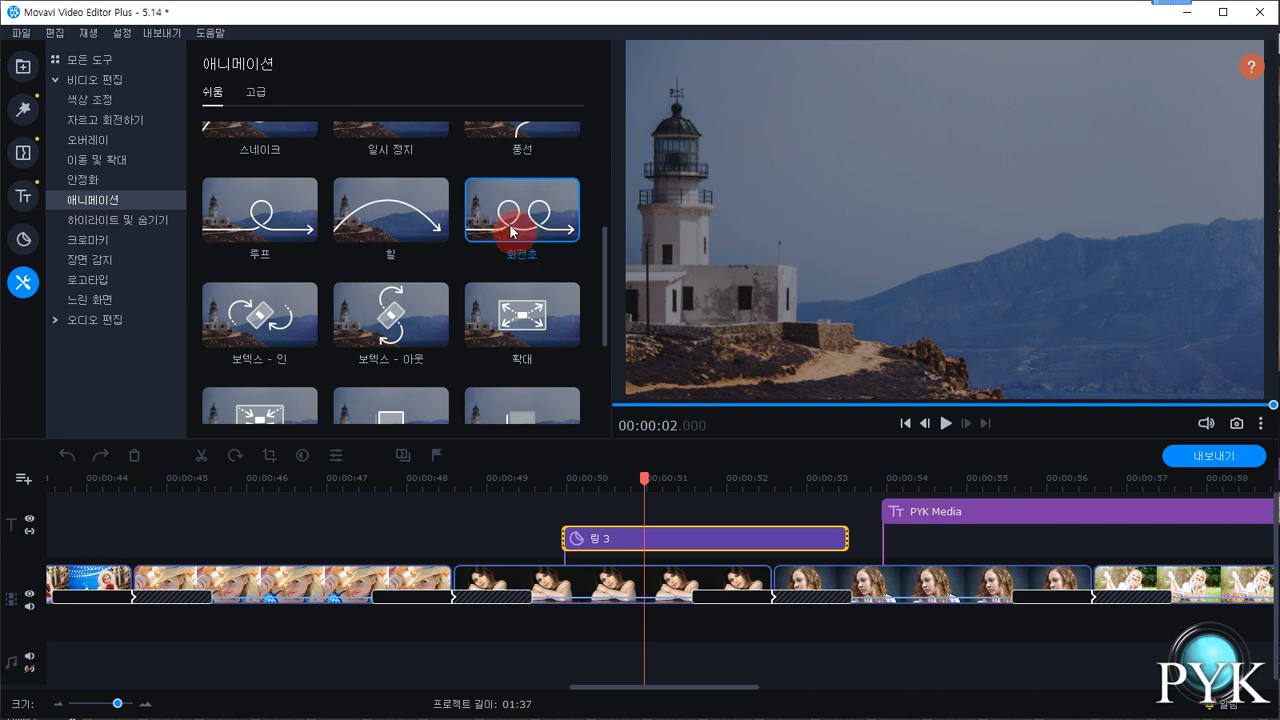
drag(500, 205, 613, 537)
Play back the animated sticker from about 00:00:49.5 and return the playhead to just before the sticker clip.
click(531, 484)
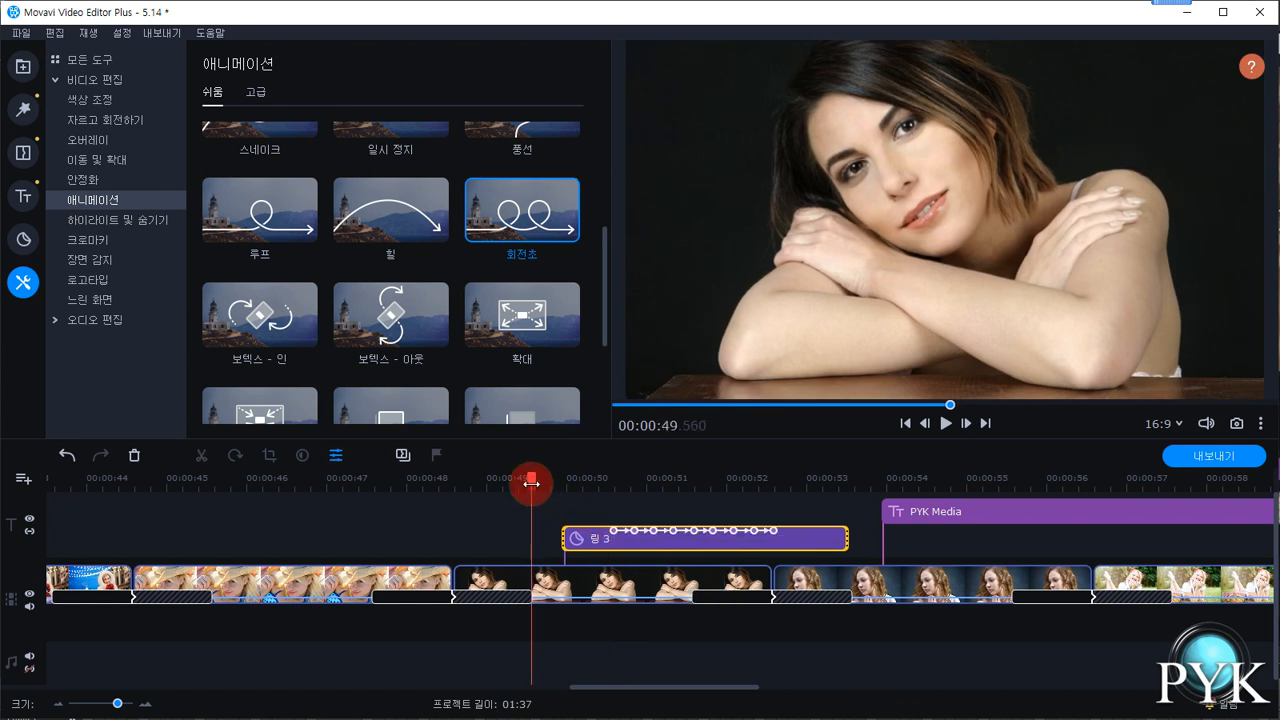
click(945, 423)
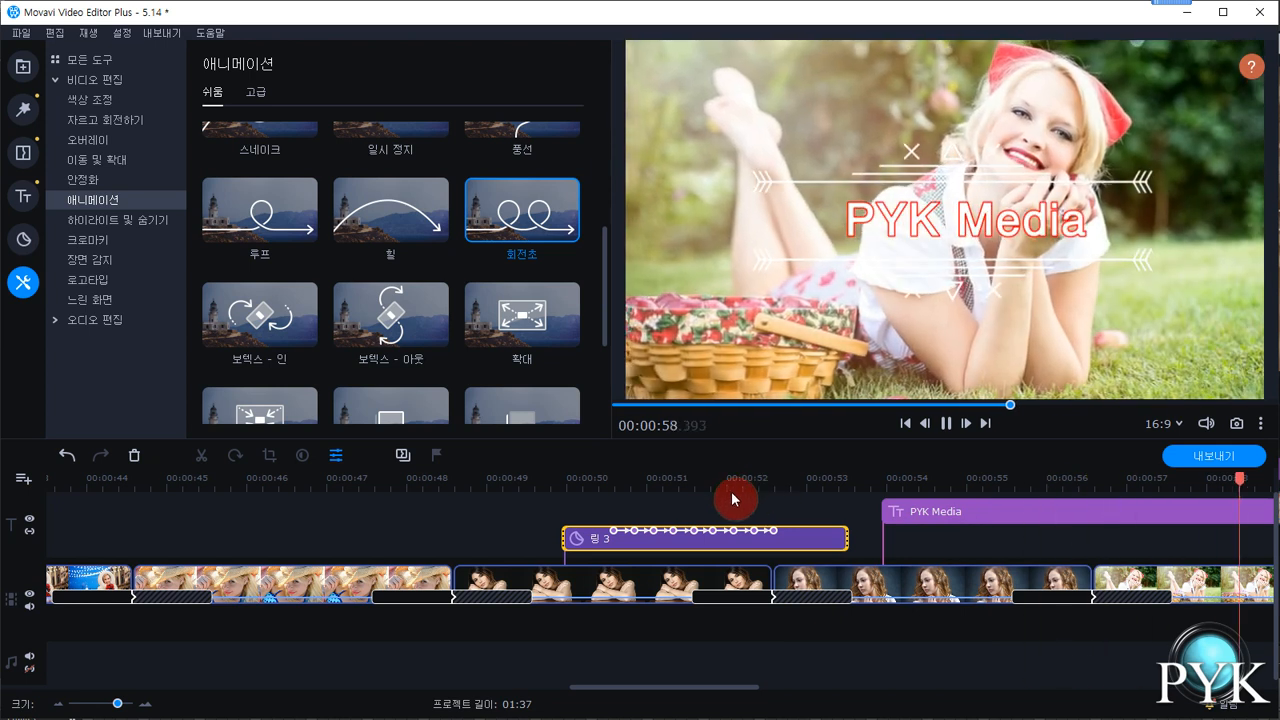
key(space)
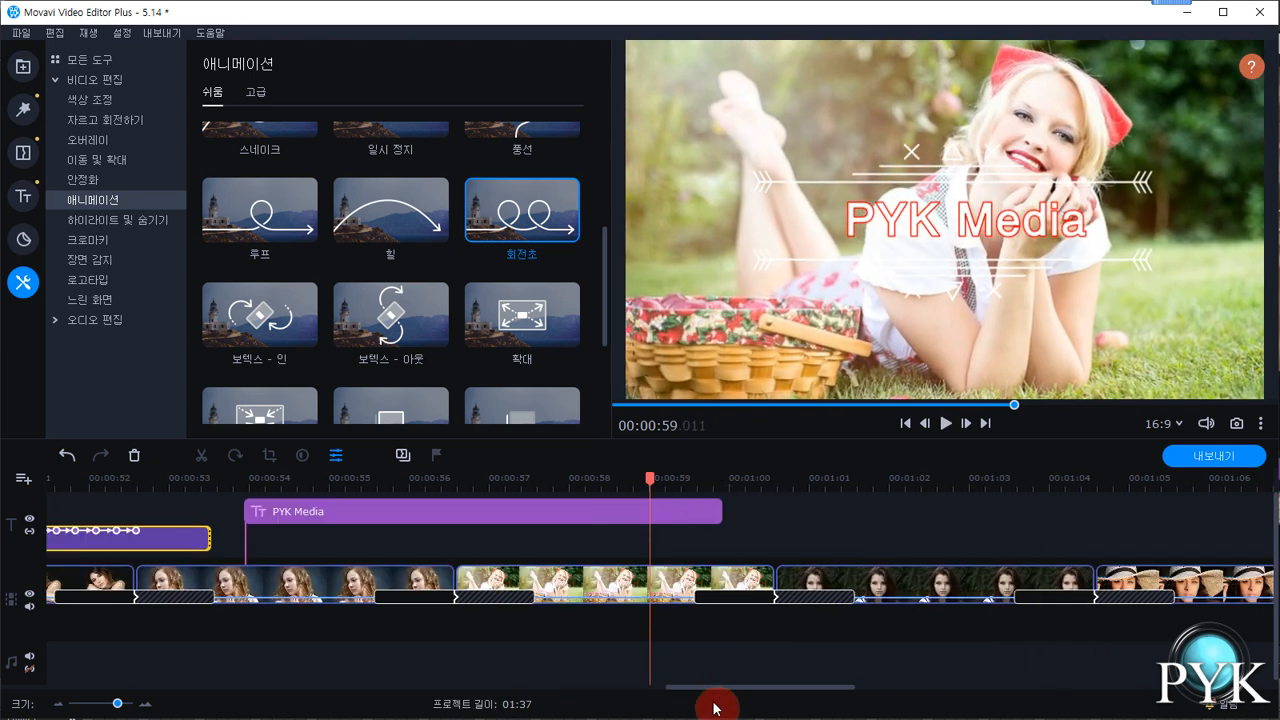
drag(723, 700, 619, 700)
click(582, 488)
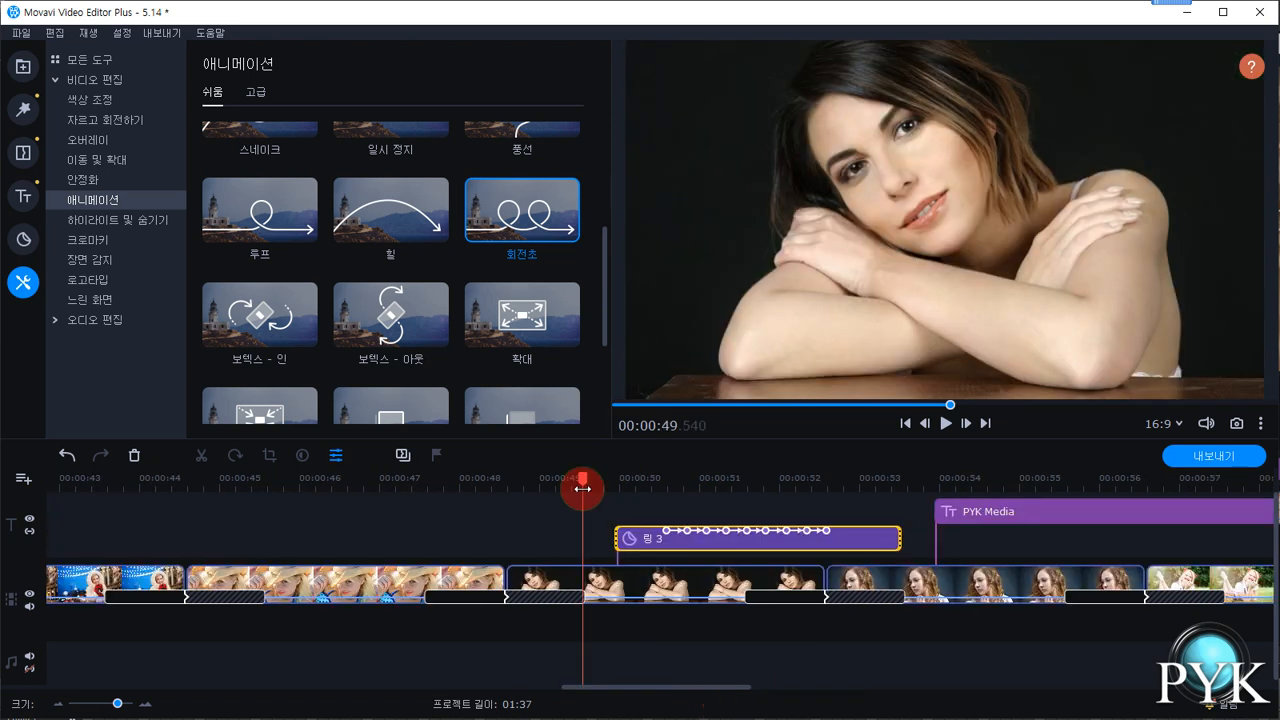
Add a keyframe to the 링 3 clip at about 00:00:52.8 with 62% opacity and the sticker moved to the picture's upper-right area.
drag(604, 280, 606, 362)
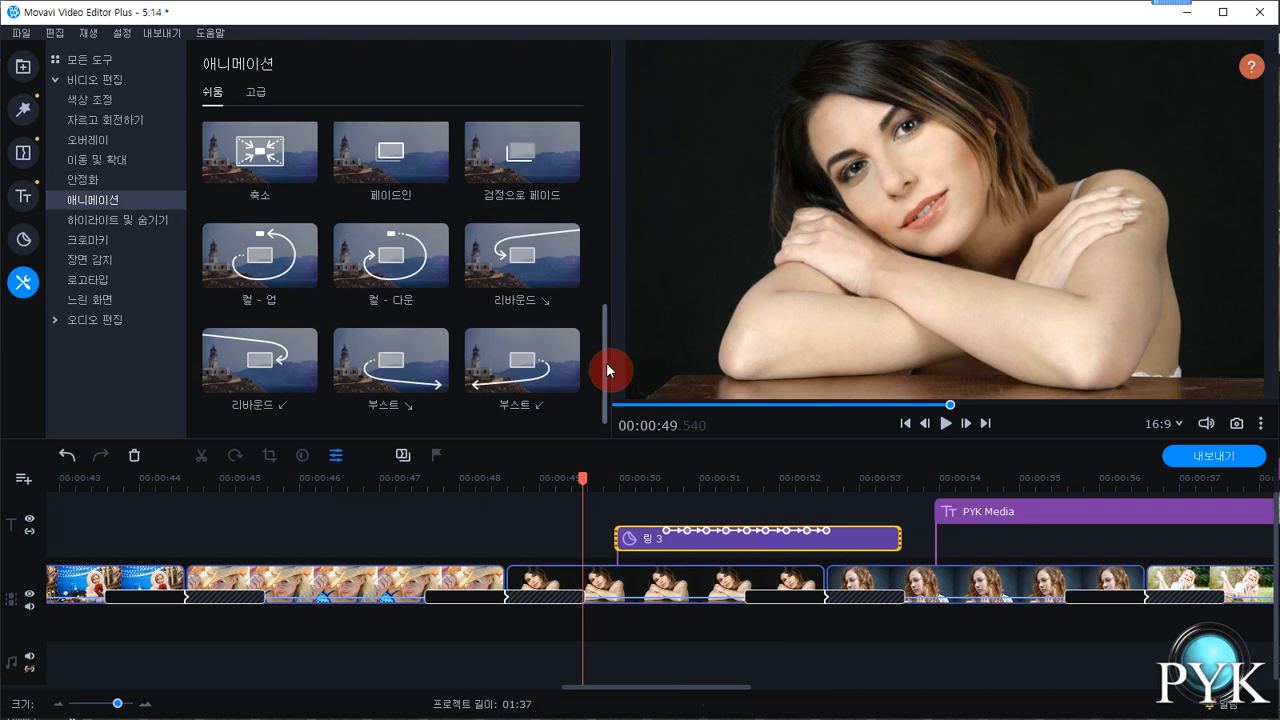
click(256, 99)
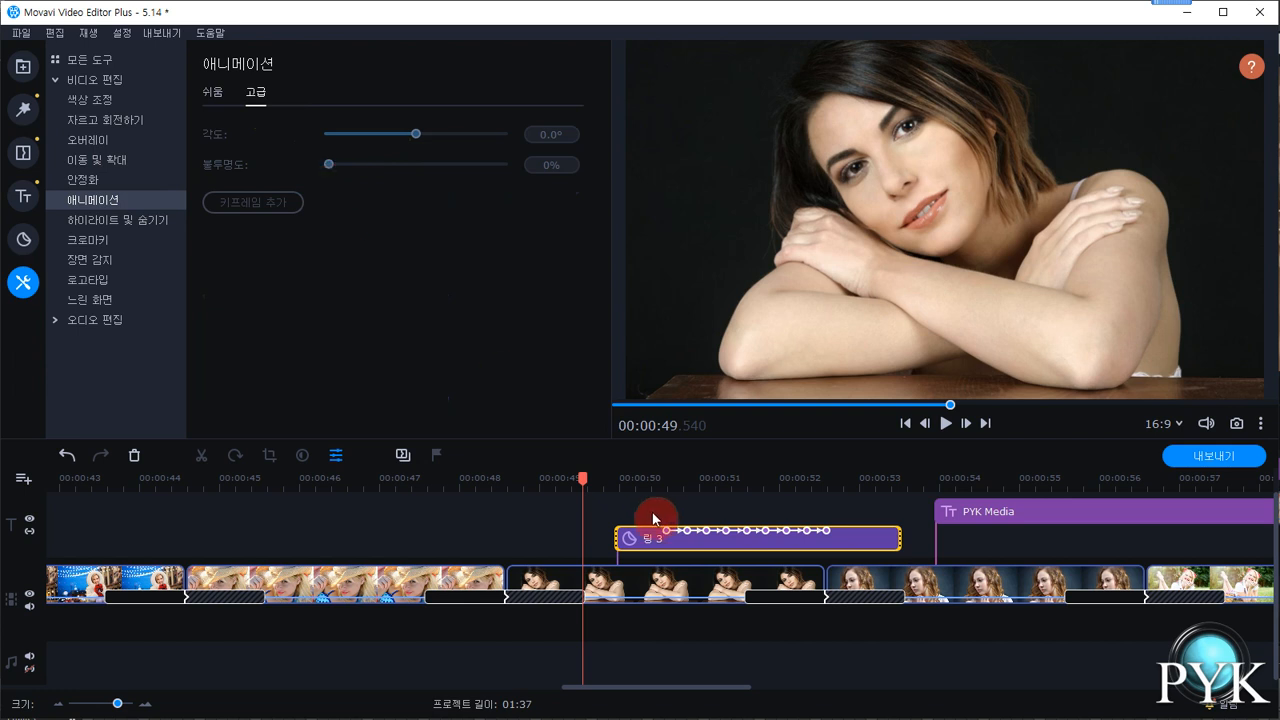
click(683, 476)
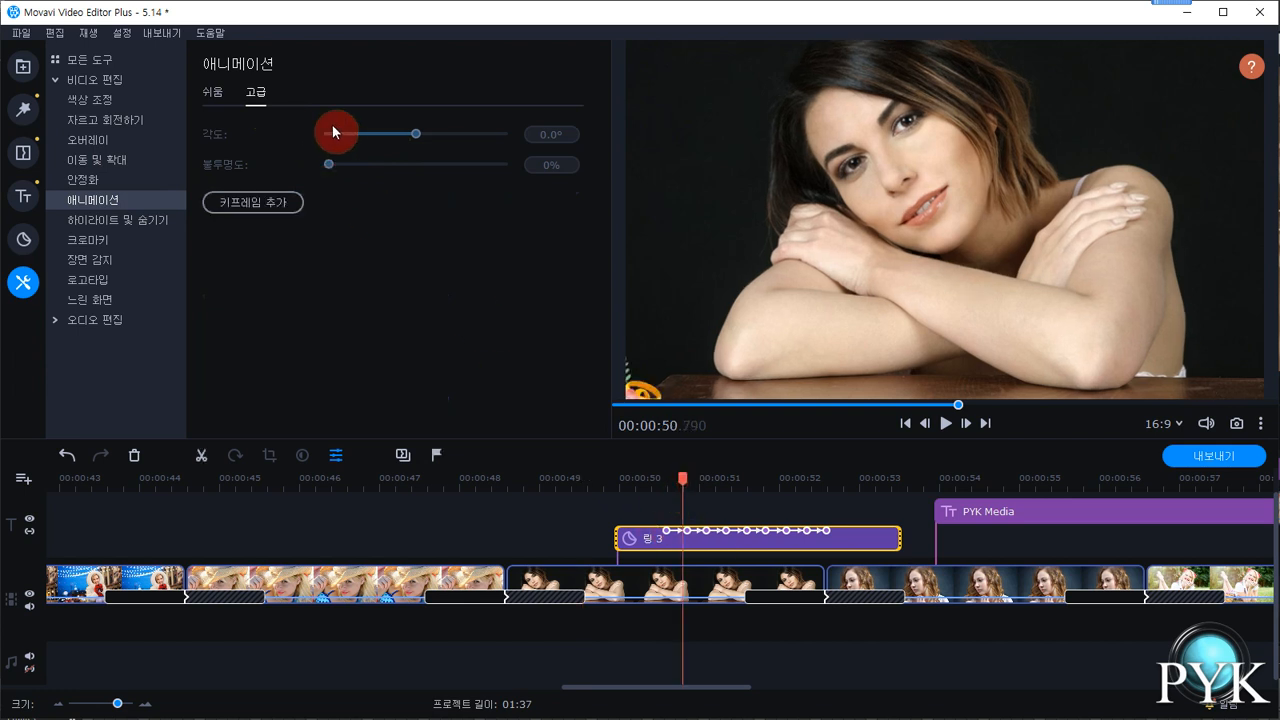
click(845, 480)
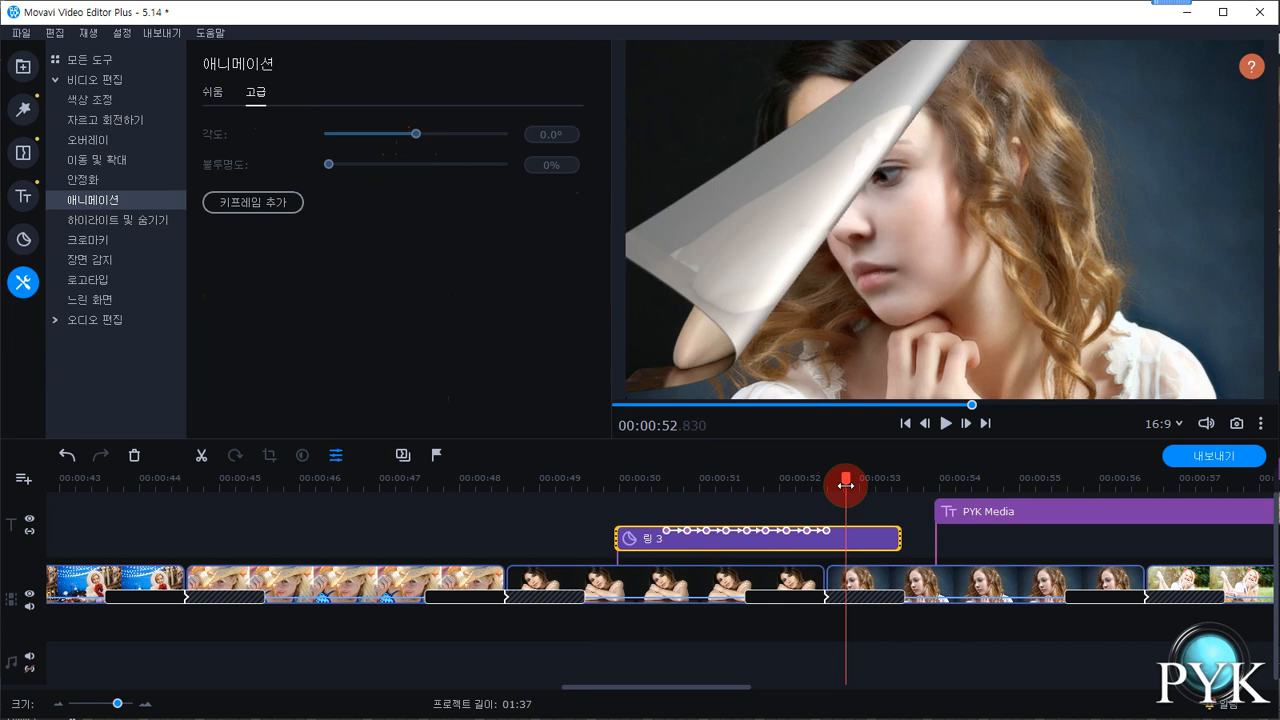
click(279, 204)
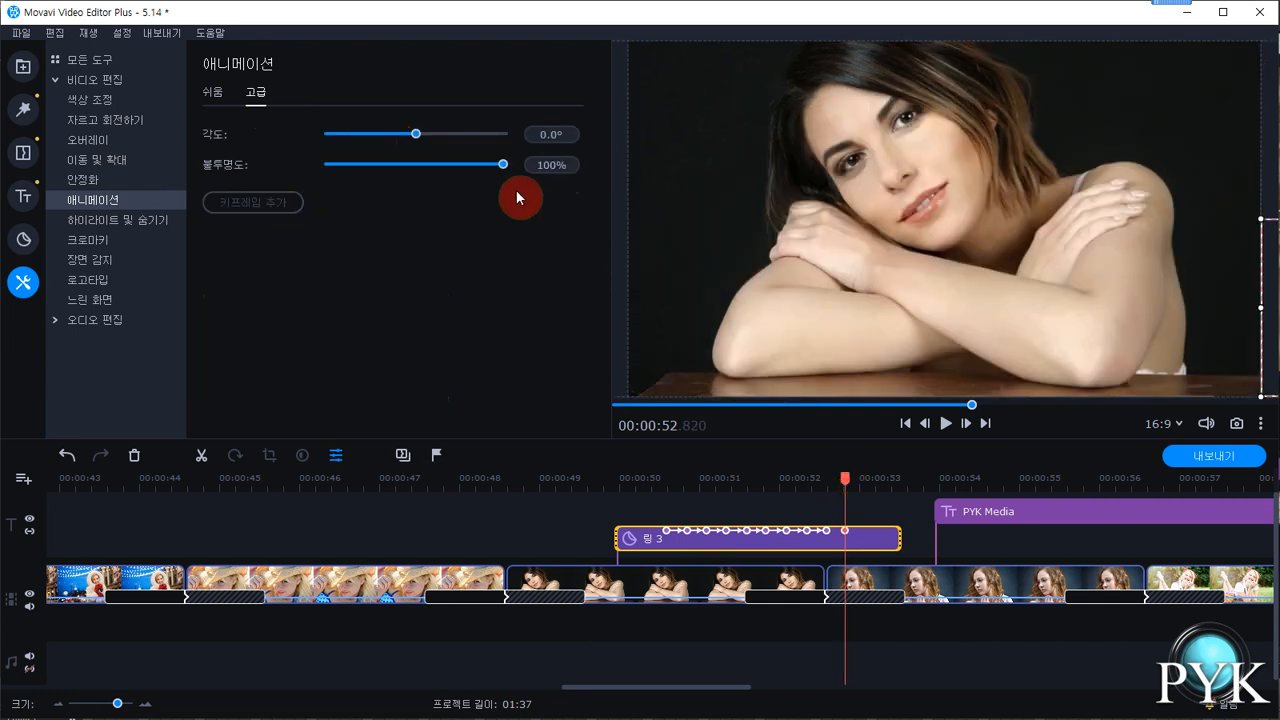
drag(503, 170, 440, 170)
drag(1203, 306, 914, 205)
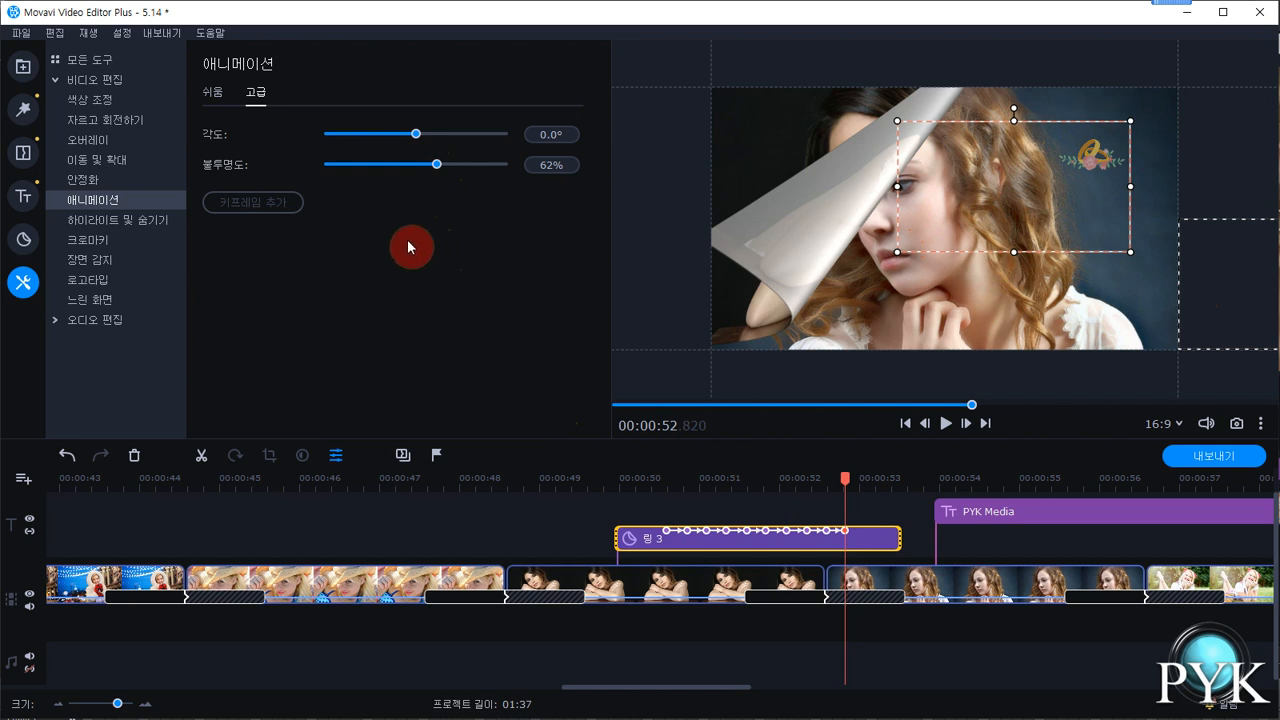
Apply the 페이드인 animation preset at the start of the 링 3 sticker clip and review the clip's ending in playback.
click(220, 101)
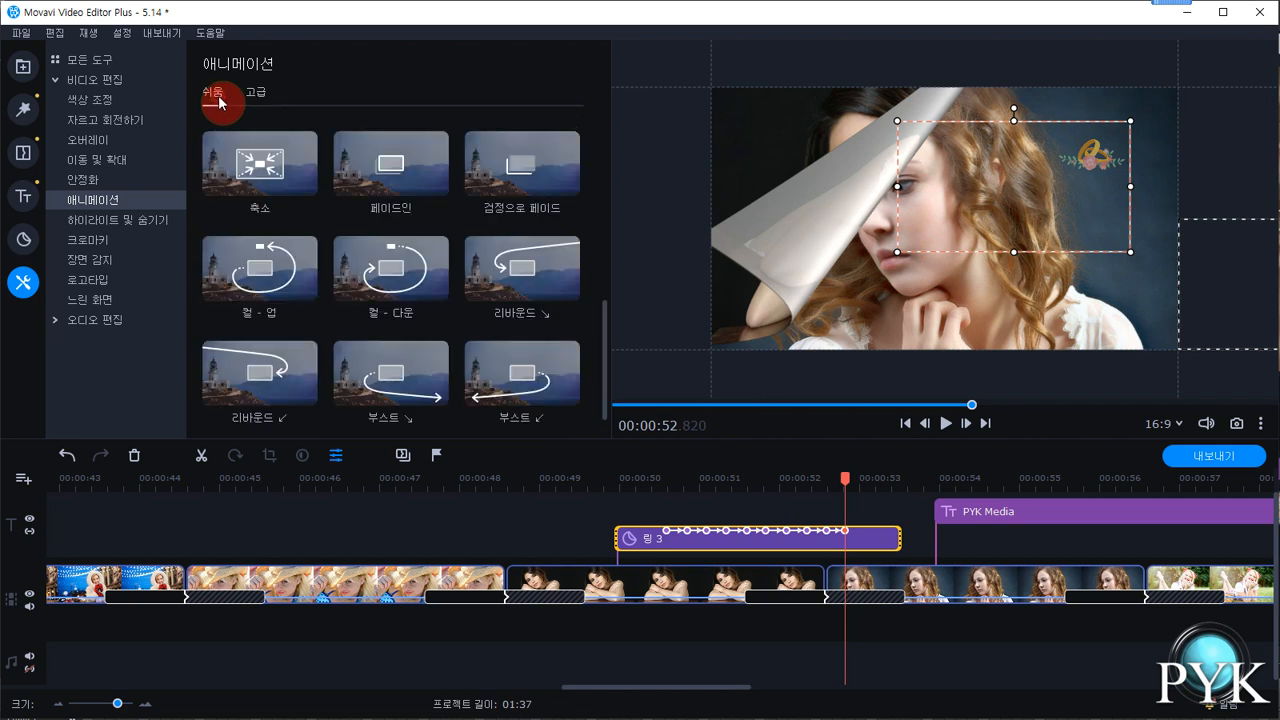
click(393, 183)
drag(386, 175, 621, 530)
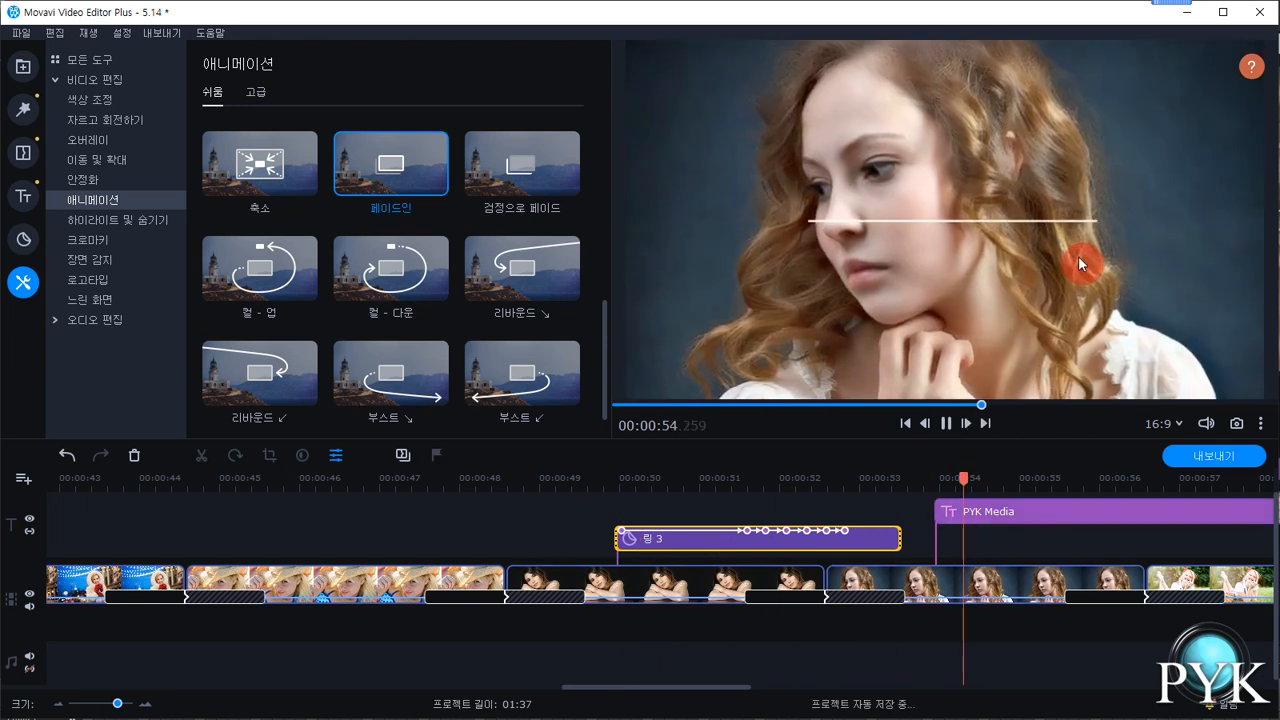
click(784, 485)
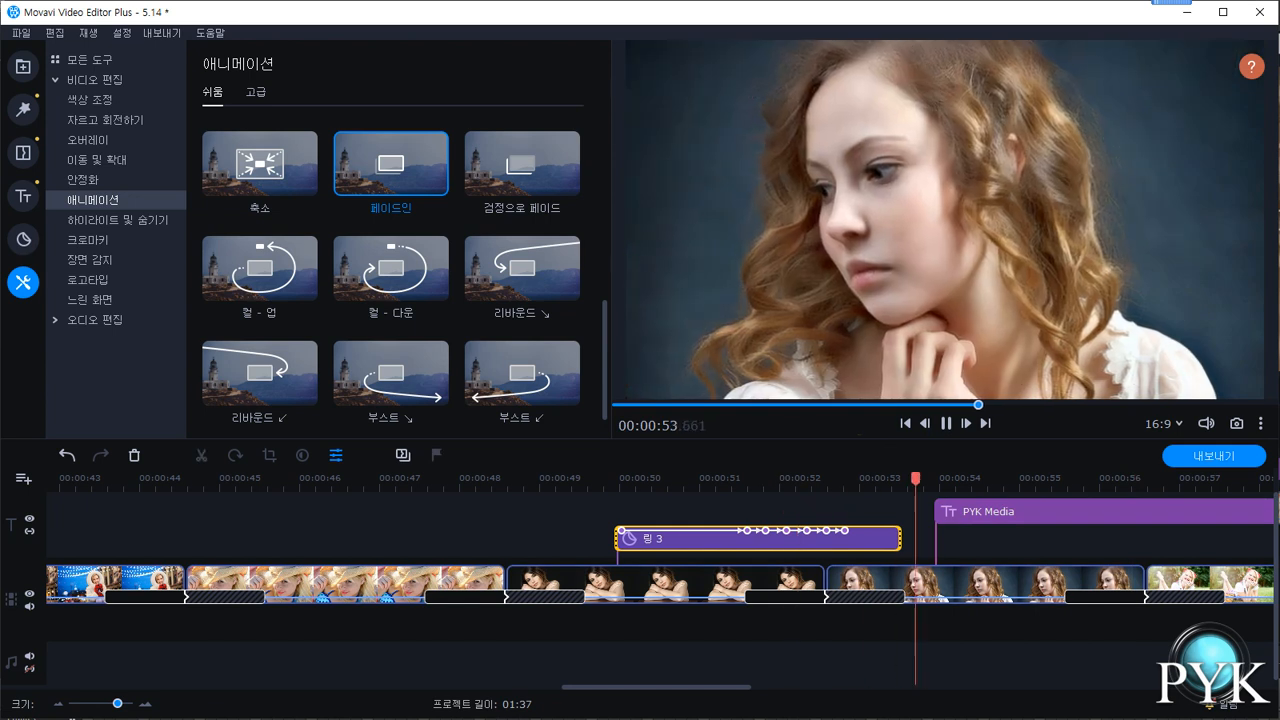
click(829, 480)
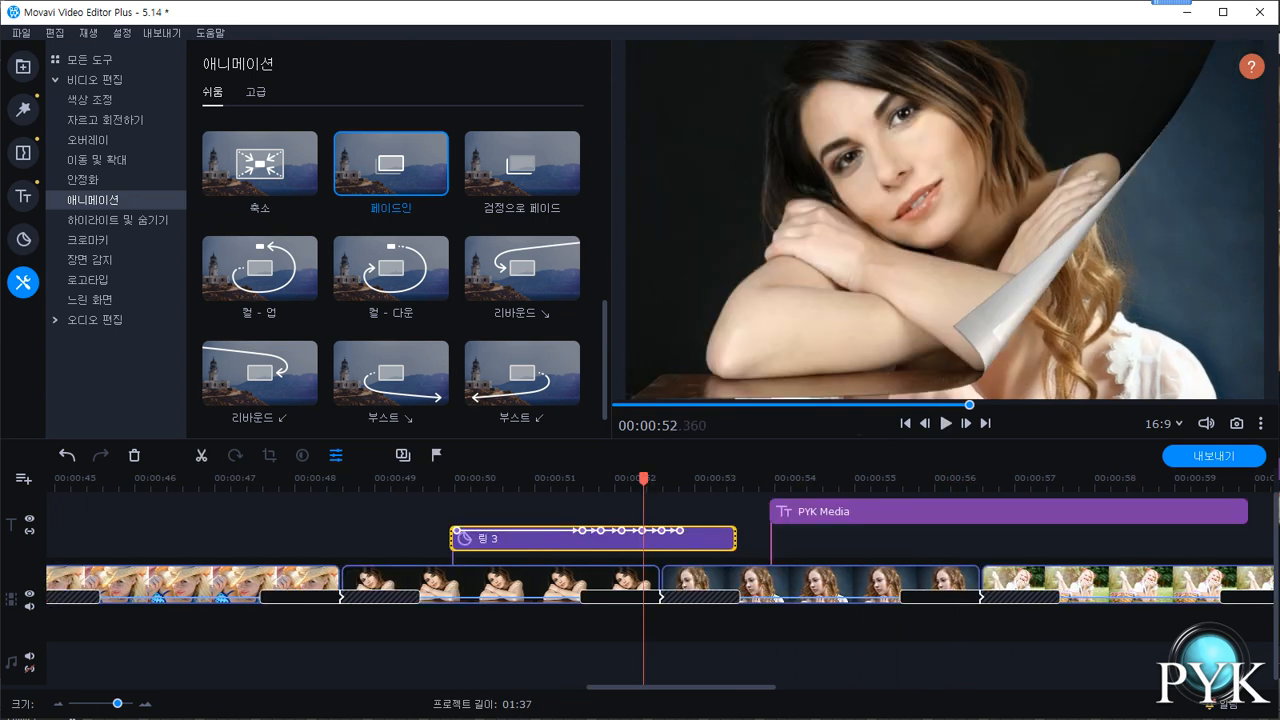